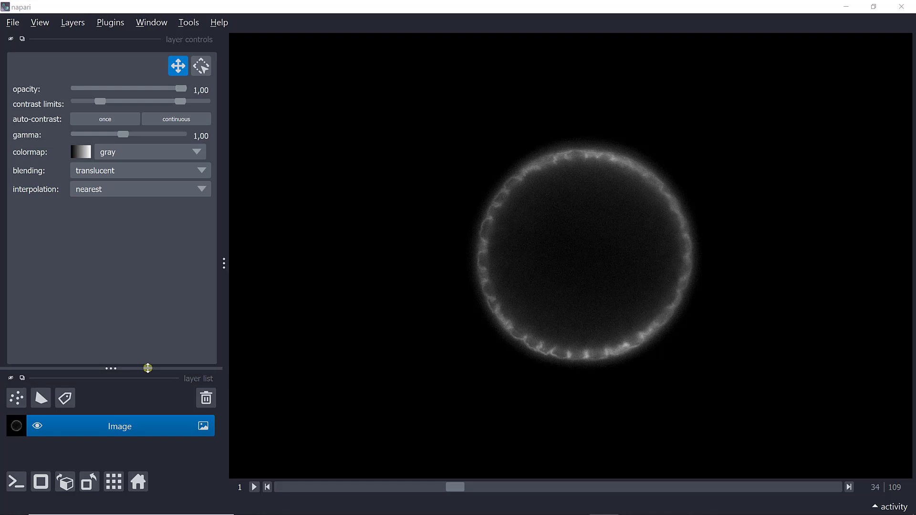
Enlarge the layer list area by moving the divider between the layer controls and the layer list upward.
drag(147, 367, 151, 338)
click(148, 388)
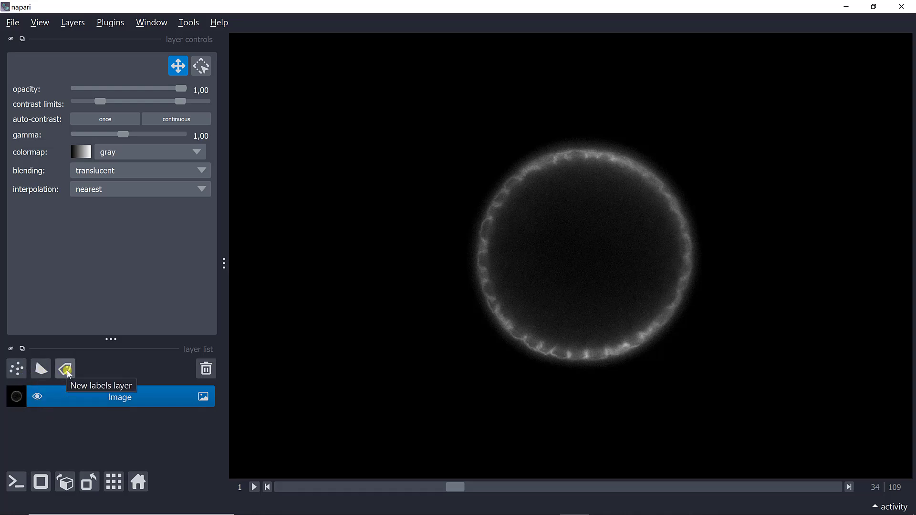
Add a points layer above the image and delete the extra duplicate points layer.
click(16, 371)
click(16, 371)
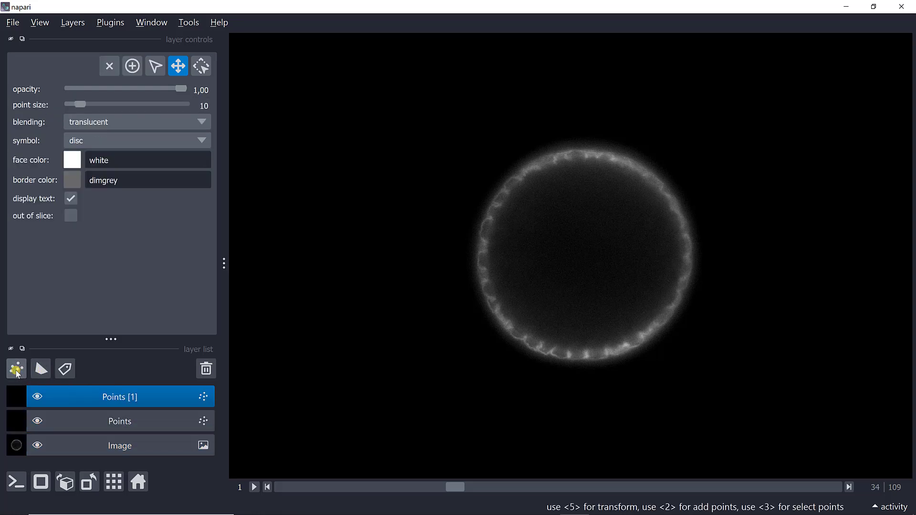
click(205, 370)
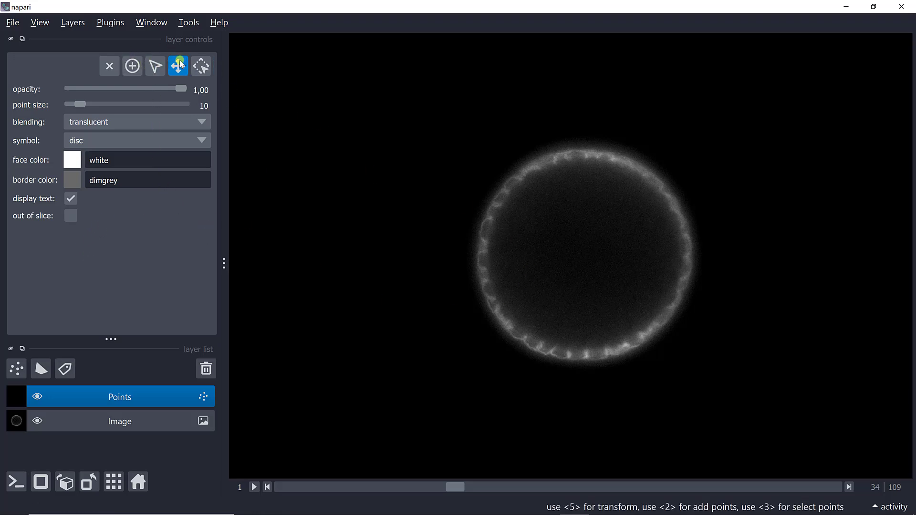
Add a point on the left edge of the bright ring and set its point size to 22.
drag(511, 268, 453, 268)
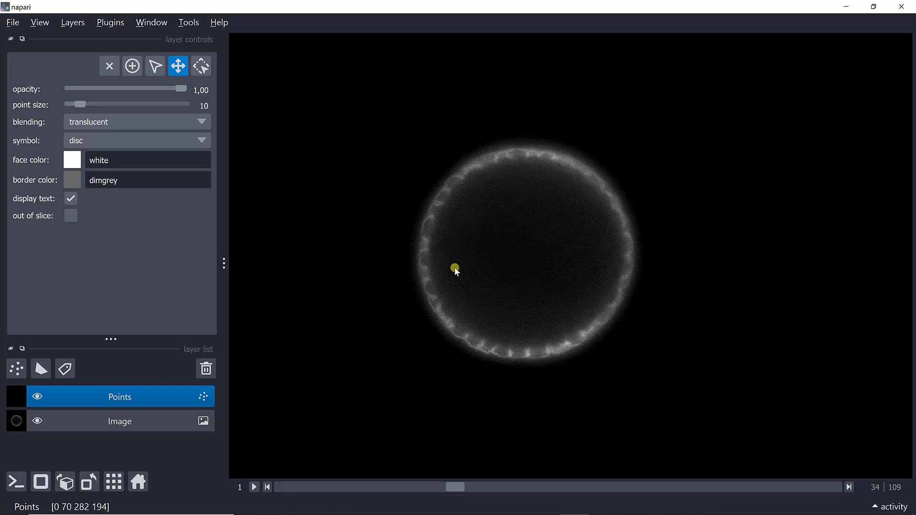
click(132, 67)
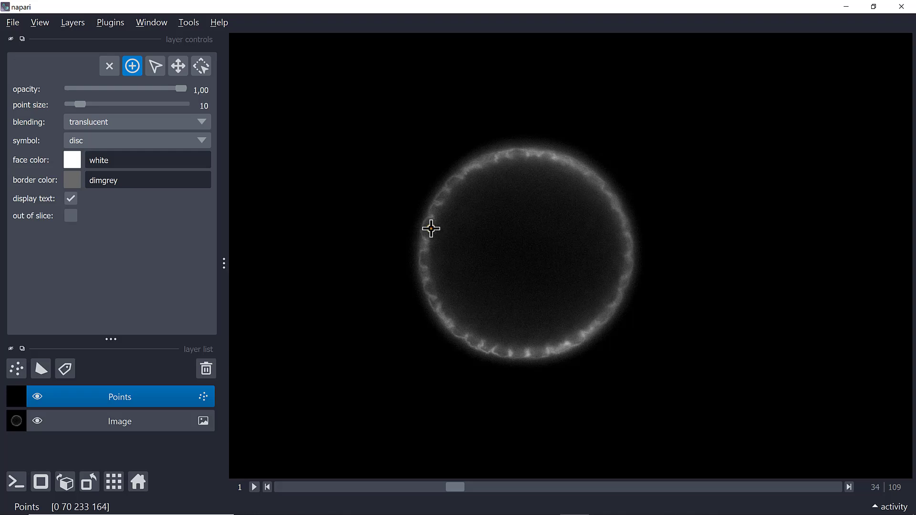
click(431, 228)
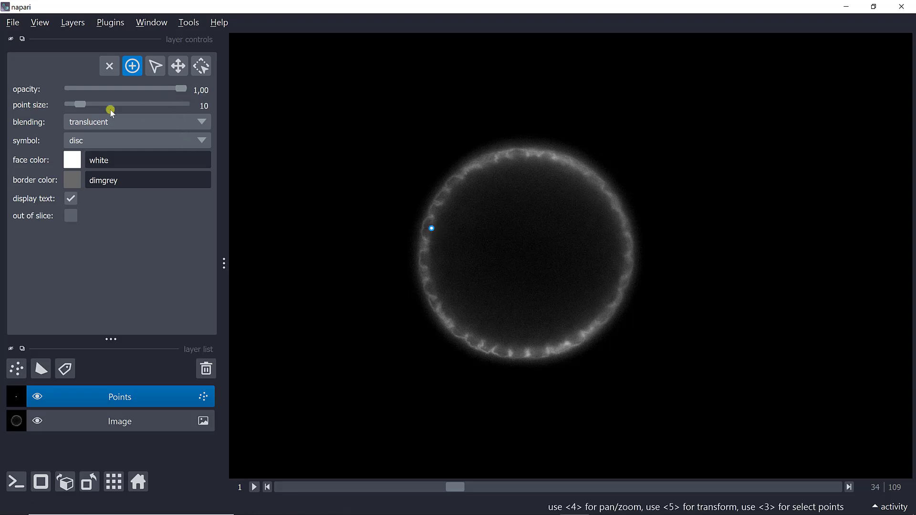
mouse_move(85, 105)
mouse_down()
mouse_move(192, 104)
mouse_move(94, 104)
mouse_up()
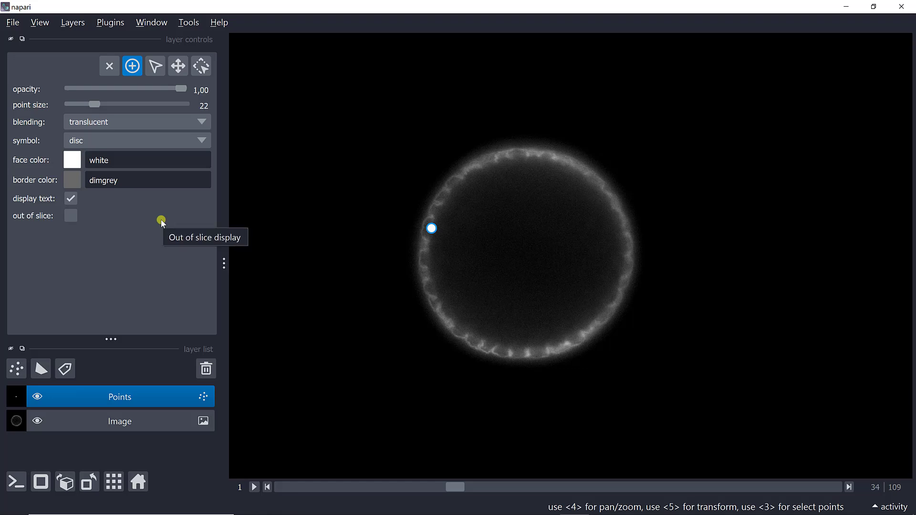
Add a shapes layer and draw a tall ellipse over the right half of the ring.
click(47, 369)
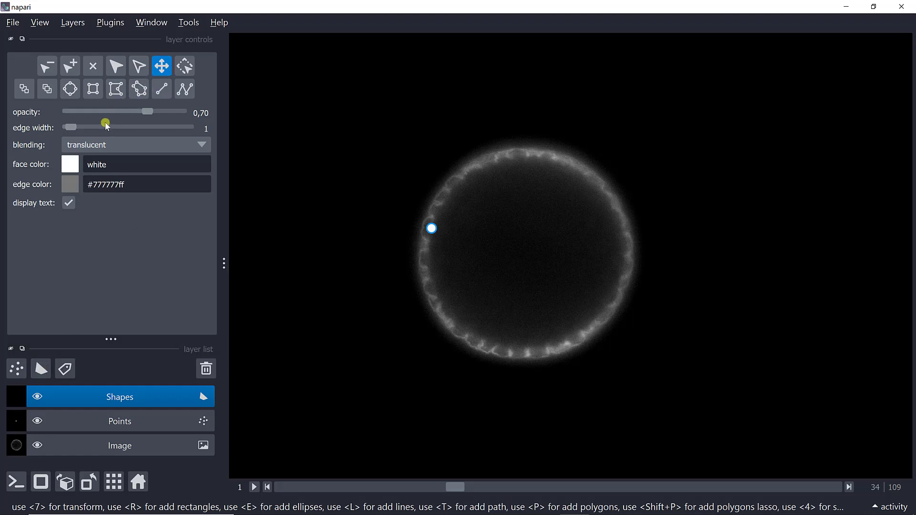
click(70, 90)
mouse_move(513, 153)
mouse_down()
mouse_move(607, 249)
mouse_move(618, 321)
mouse_move(633, 325)
mouse_up()
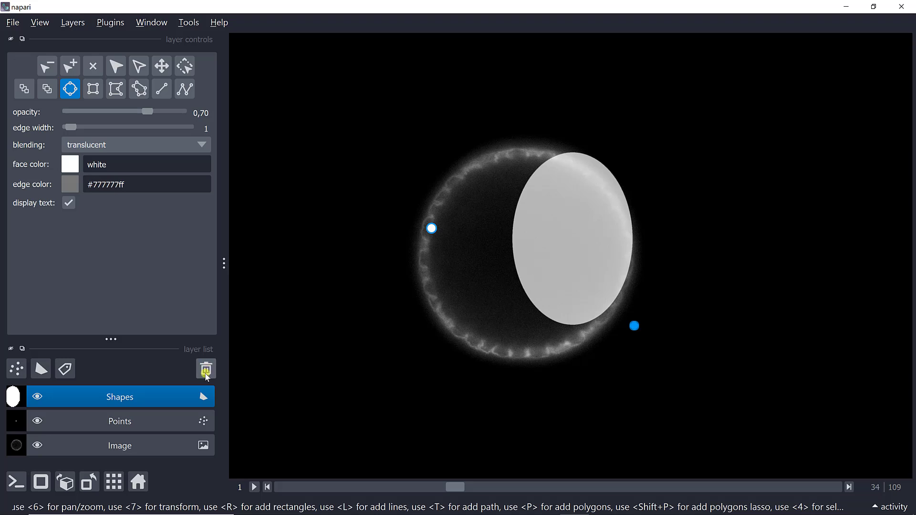
Delete the Shapes layer and the Points layer, keeping only the image.
click(206, 369)
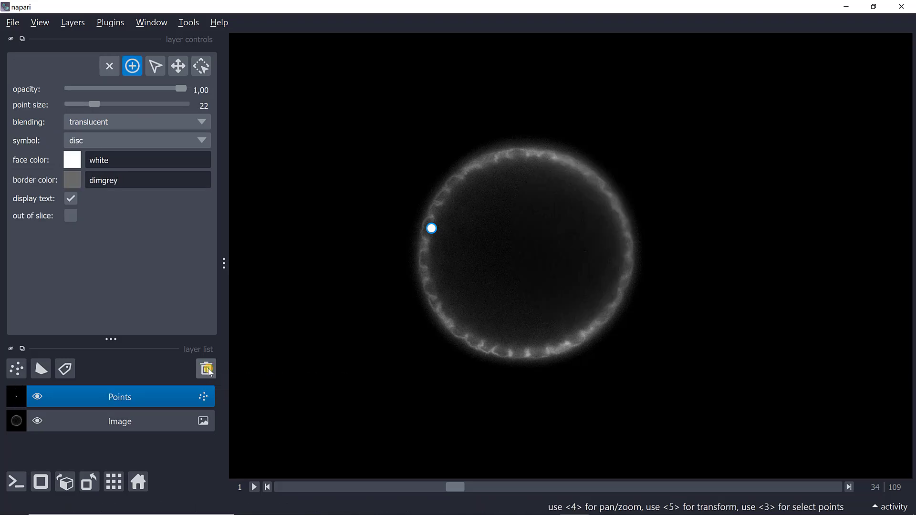
click(207, 370)
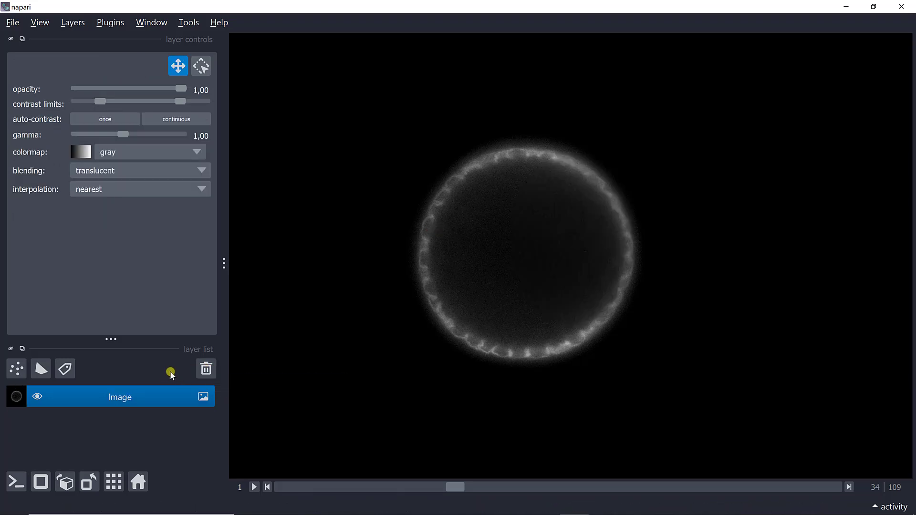
Add a labels layer and go through the image stack to slice 104, with the central cell enlarged.
click(67, 371)
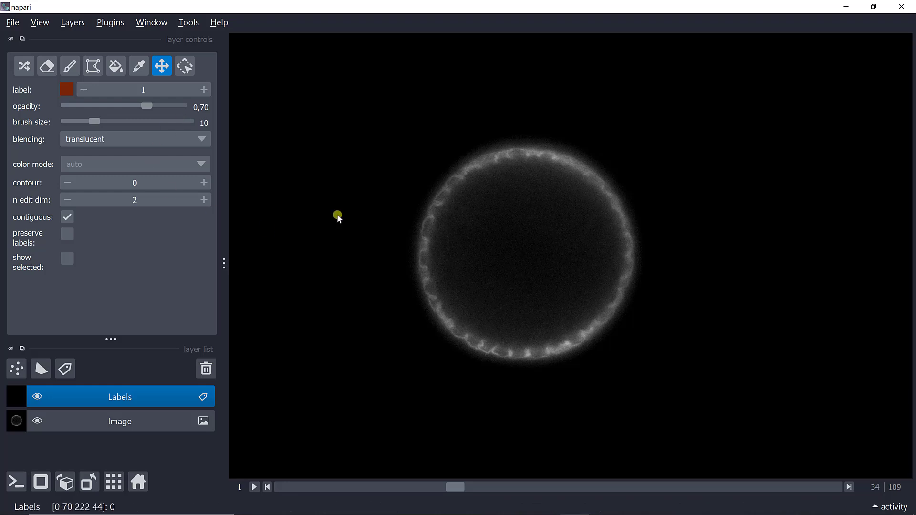
click(575, 486)
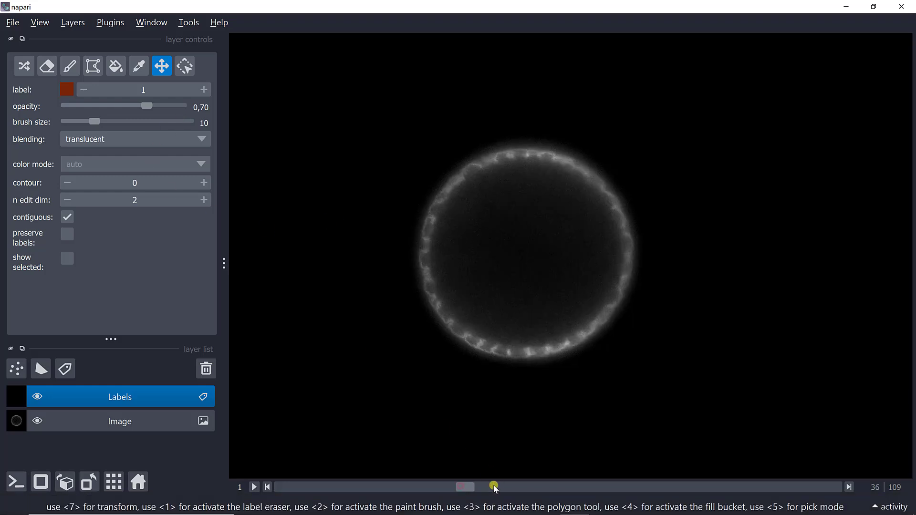
drag(575, 487, 806, 494)
scroll(535, 234, up, 10)
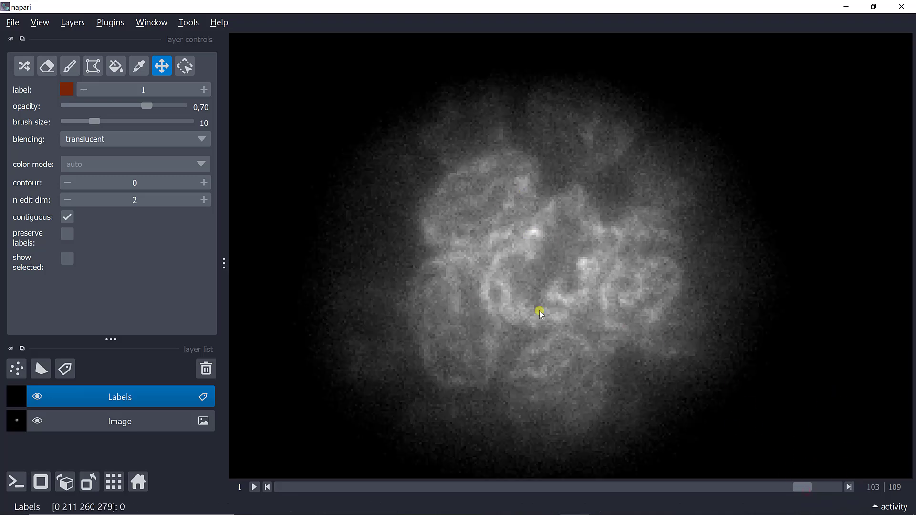
scroll(512, 286, down, 2)
key(Right)
key(Right)
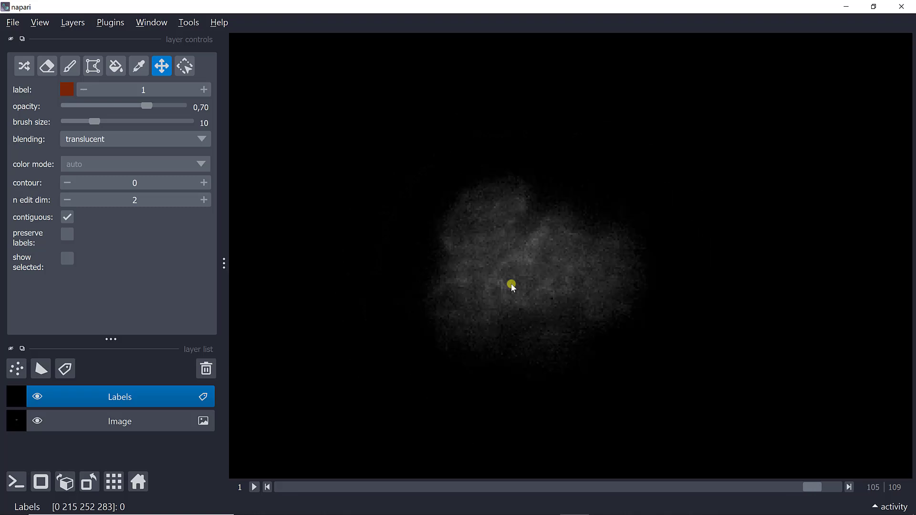
key(Right)
key(Left)
key(Left)
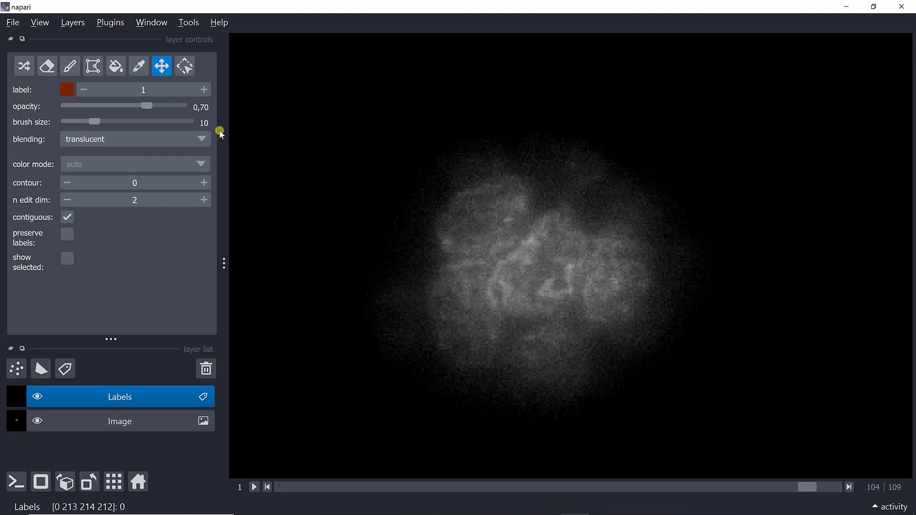
Paint the outline and interior of the central cell on slice 104 with label 1, using brush size 10.
click(74, 68)
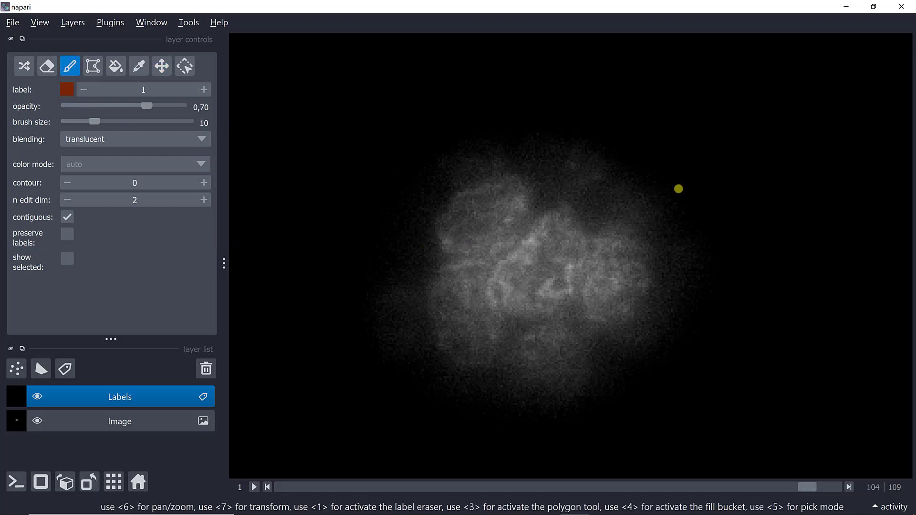
click(519, 252)
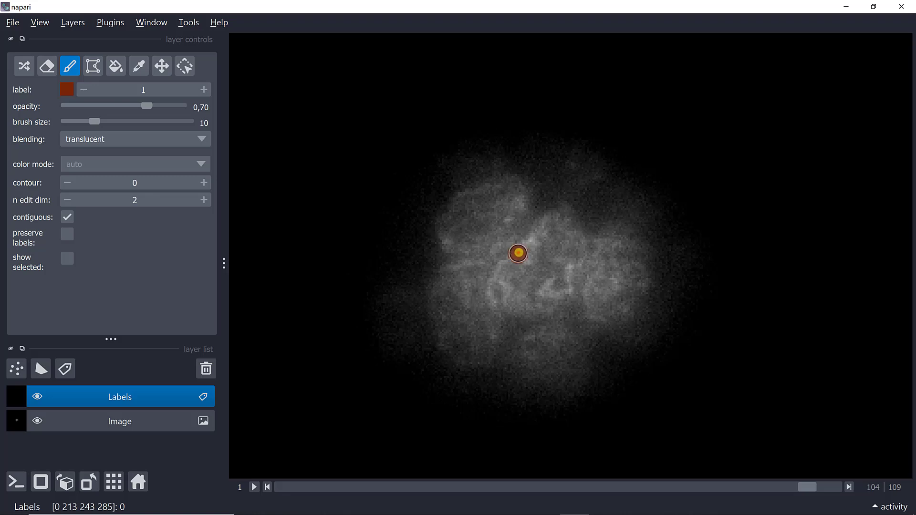
mouse_move(518, 253)
mouse_down()
mouse_move(548, 214)
mouse_move(569, 220)
mouse_move(582, 265)
mouse_move(569, 295)
mouse_move(532, 313)
mouse_move(505, 311)
mouse_move(493, 297)
mouse_move(515, 252)
mouse_up()
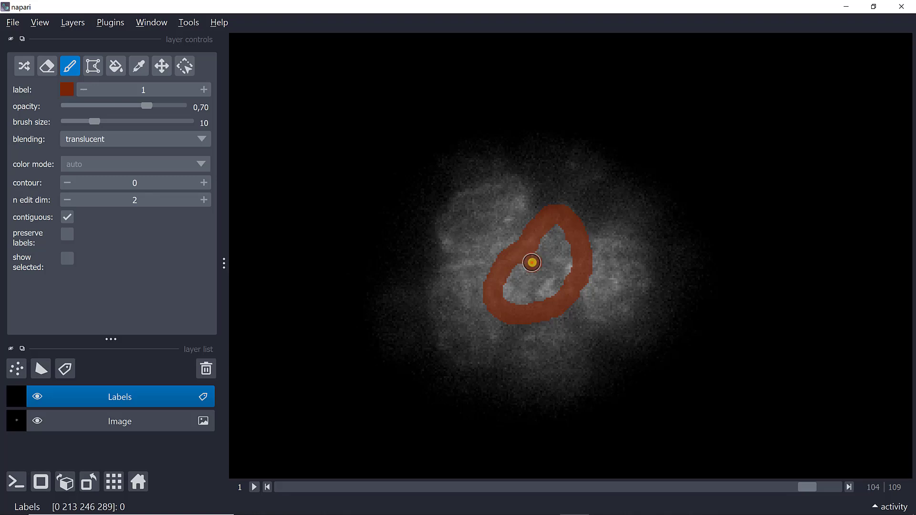
mouse_move(531, 263)
mouse_down()
mouse_move(554, 231)
mouse_move(566, 270)
mouse_move(546, 287)
mouse_move(511, 292)
mouse_move(519, 270)
mouse_move(530, 280)
mouse_move(553, 252)
mouse_up()
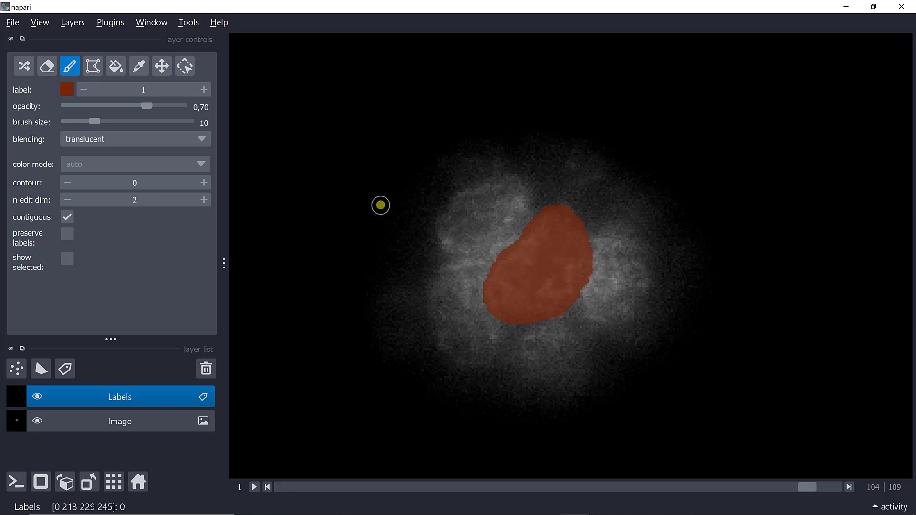
On slice 103, outline the central cell with the label 1 brush and flood its interior with the fill bucket.
key(Left)
key(Right)
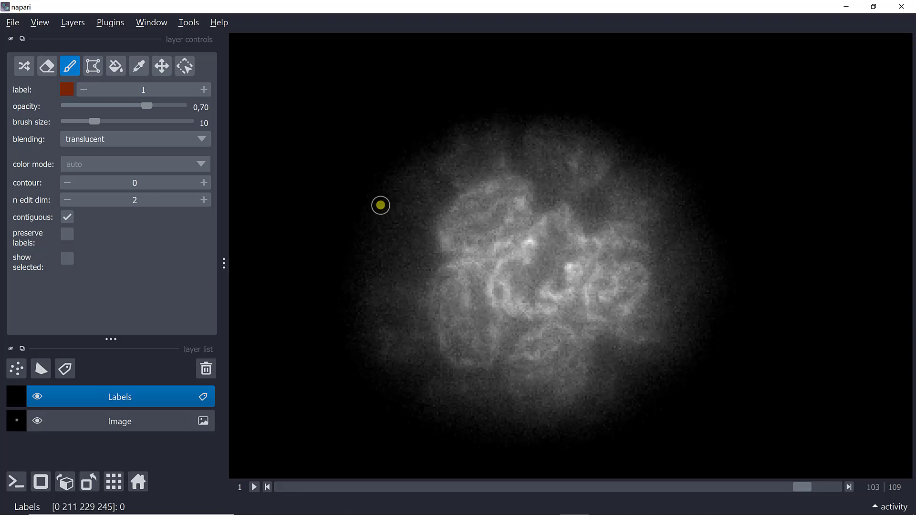
key(Left)
key(Left)
key(Right)
key(Left)
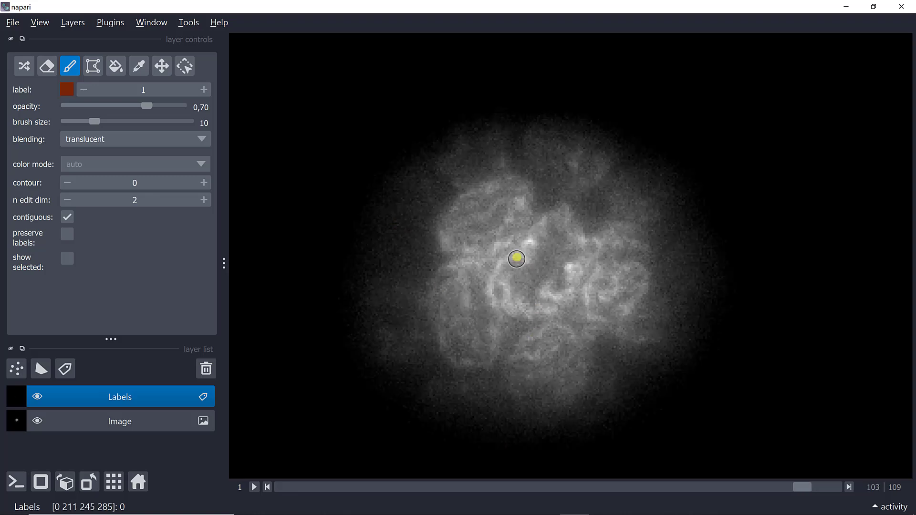
click(517, 251)
mouse_move(518, 252)
mouse_down()
mouse_move(557, 207)
mouse_move(578, 214)
mouse_move(582, 270)
mouse_move(552, 309)
mouse_move(527, 321)
mouse_move(491, 302)
mouse_move(495, 268)
mouse_move(515, 252)
mouse_up()
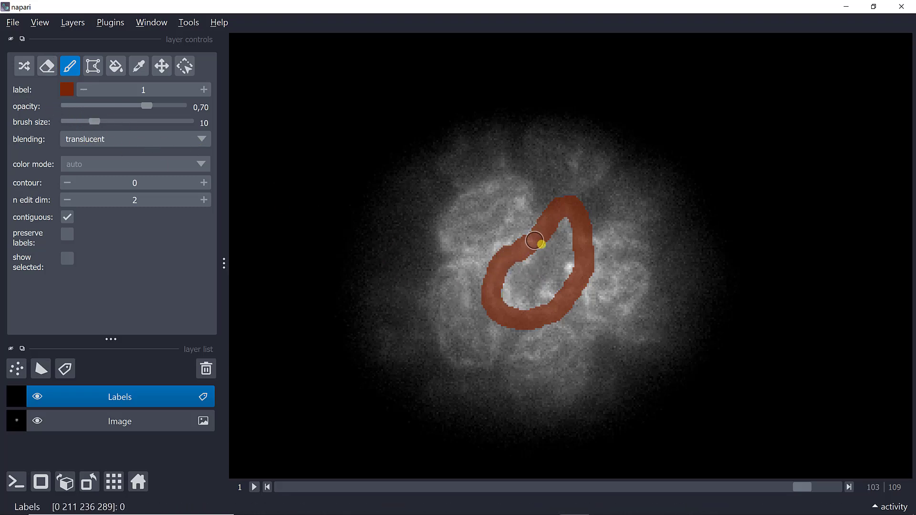
click(114, 72)
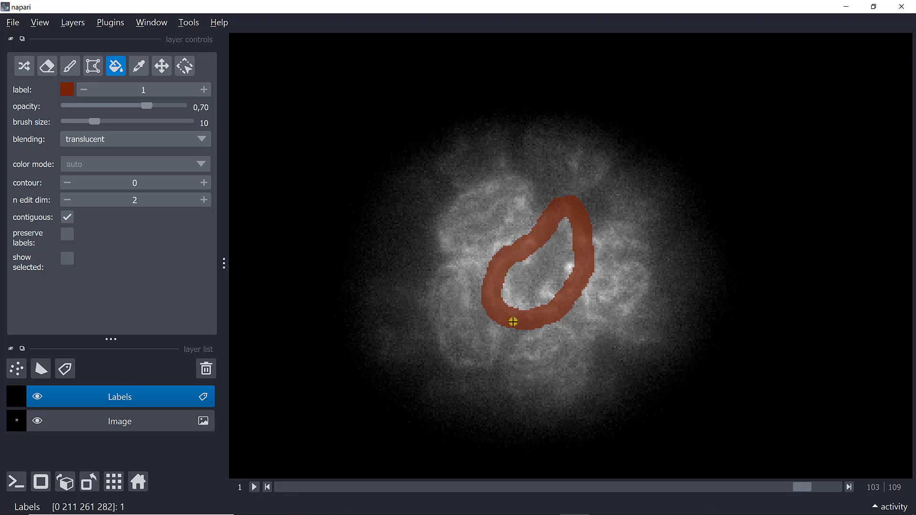
click(539, 275)
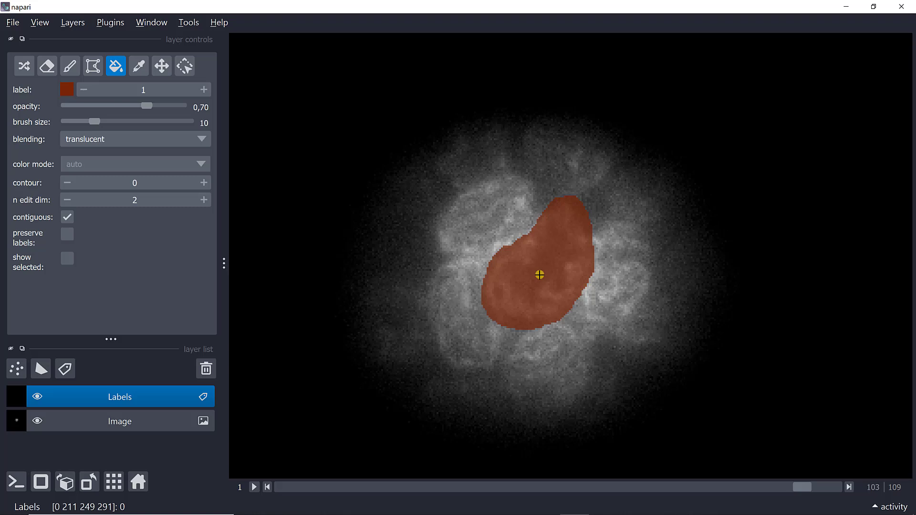
Try the fill bucket on the central cell of slice 102 without an outline, and undo the fill.
key(Left)
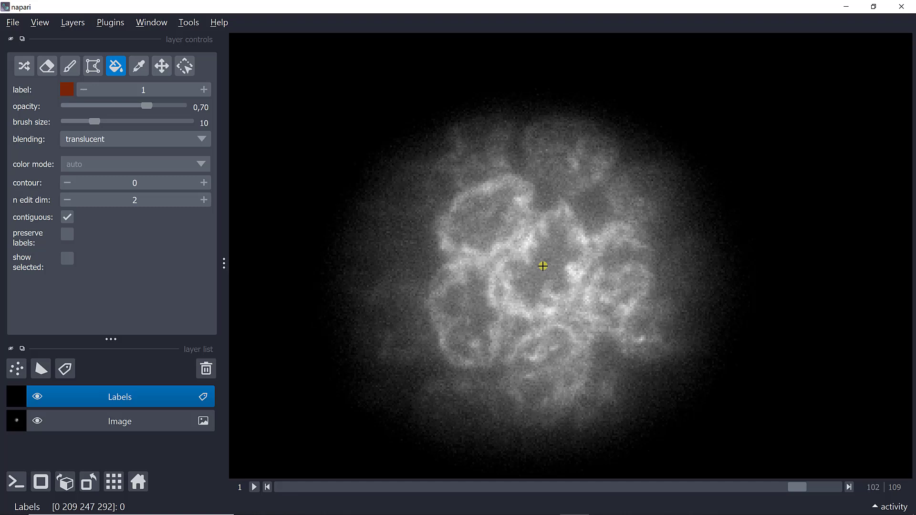
click(543, 266)
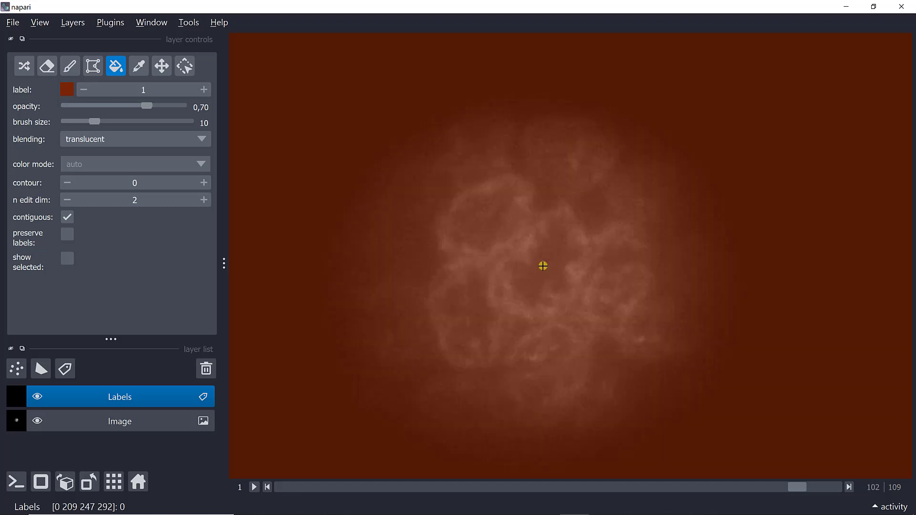
key(ctrl+z)
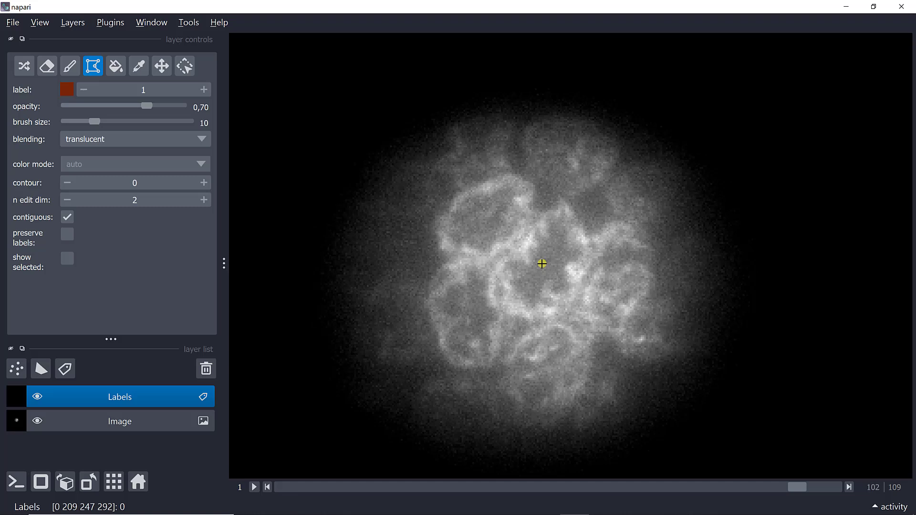
Draw a small label 1 polygon over the upper part of the central cell on slice 102.
click(524, 242)
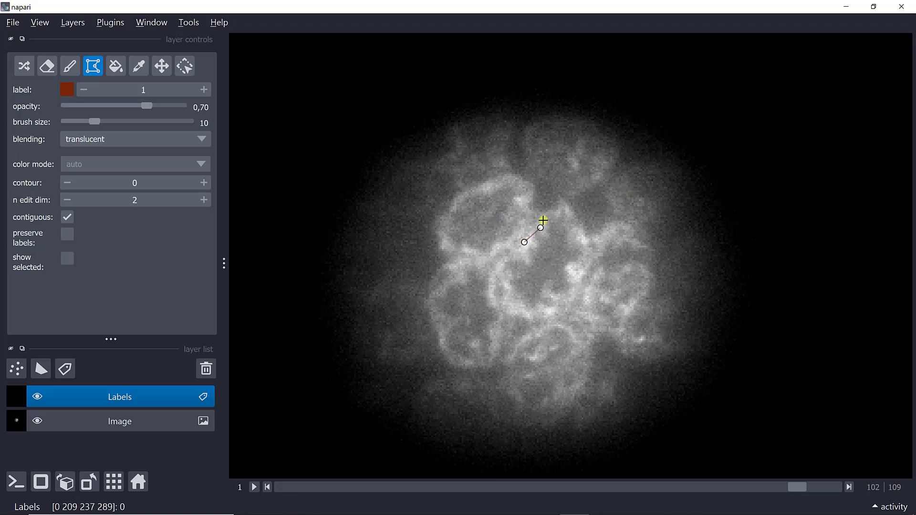
click(560, 200)
double_click(590, 249)
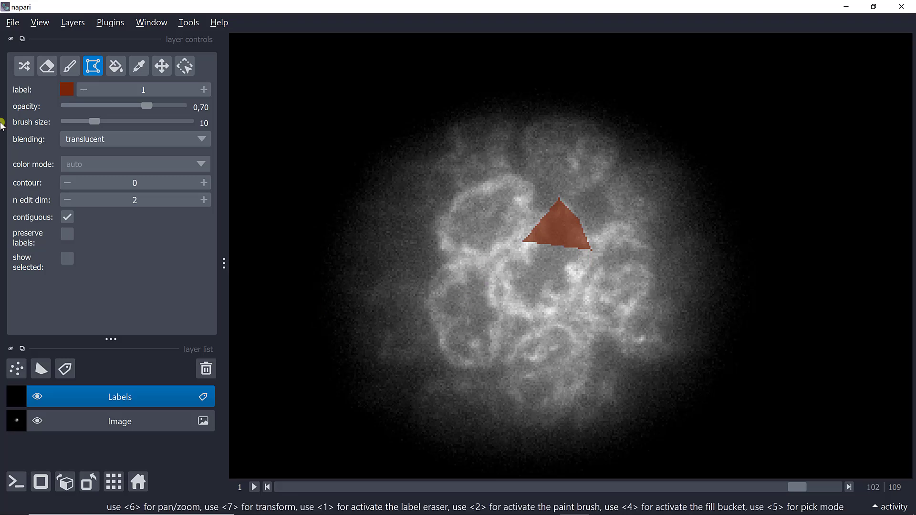
Erase the polygon on slice 102, and label the whole central cell by painting its outline and filling it with label 1.
click(47, 66)
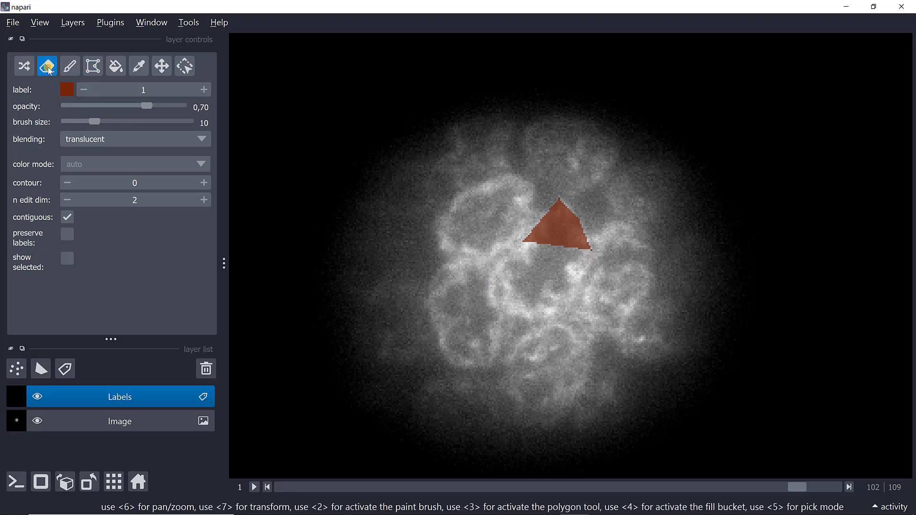
mouse_move(611, 278)
mouse_down()
mouse_move(527, 249)
mouse_move(560, 196)
mouse_move(590, 248)
mouse_move(544, 240)
mouse_move(563, 210)
mouse_move(572, 235)
mouse_move(562, 209)
mouse_move(579, 261)
mouse_move(577, 299)
mouse_move(542, 314)
mouse_move(498, 310)
mouse_move(494, 259)
mouse_move(535, 236)
mouse_move(553, 211)
mouse_up()
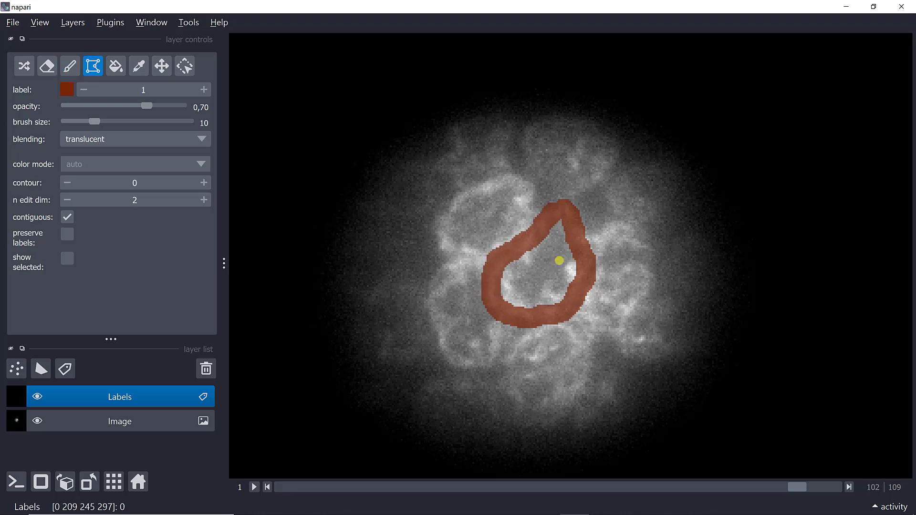
click(527, 268)
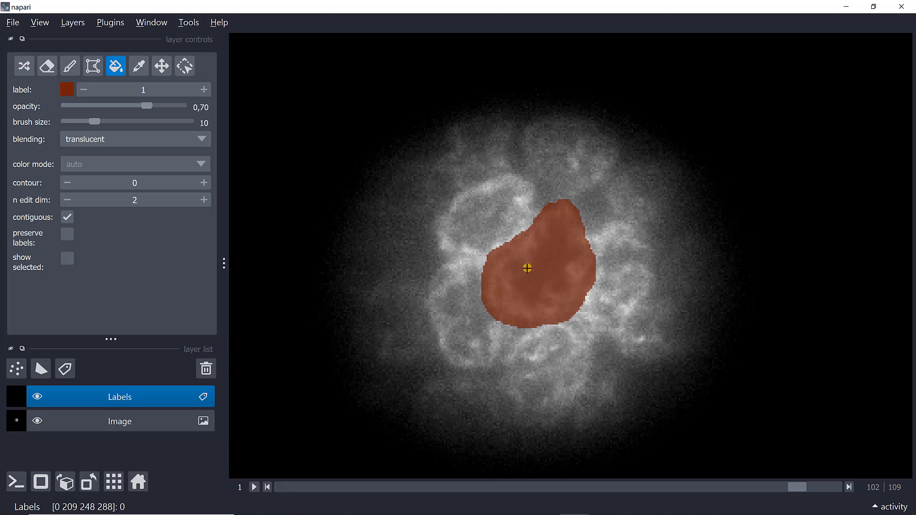
On slice 101, paint a label 1 outline around the central cell and fill its interior.
key(Left)
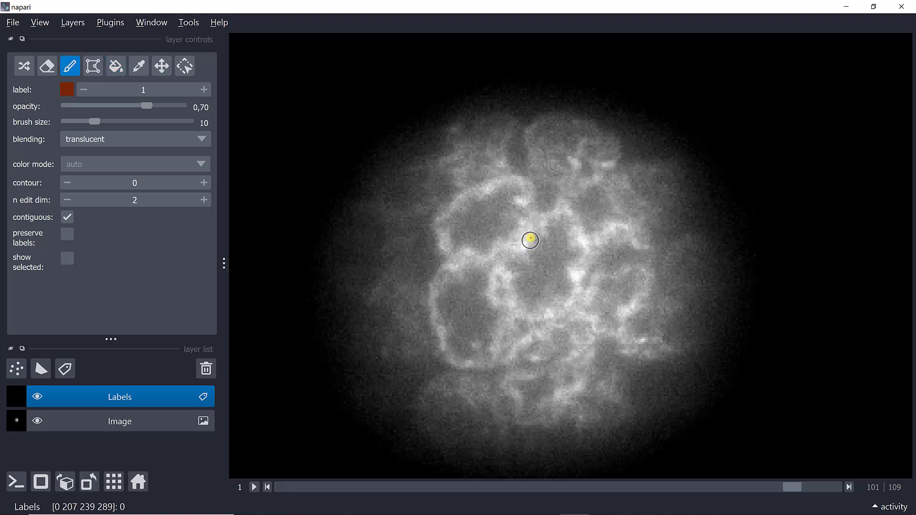
mouse_move(530, 240)
mouse_down()
mouse_move(551, 210)
mouse_move(578, 228)
mouse_move(585, 258)
mouse_move(563, 309)
mouse_move(498, 303)
mouse_move(492, 268)
mouse_move(536, 219)
mouse_move(543, 223)
mouse_up()
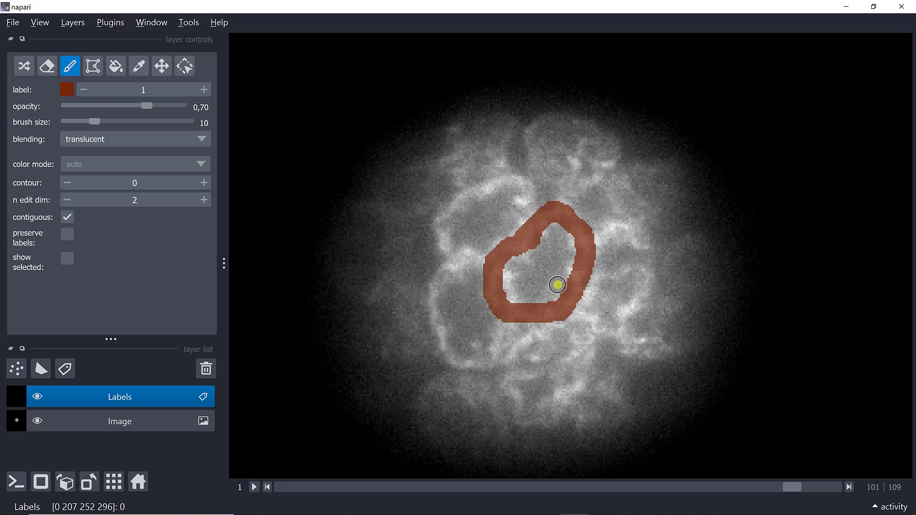
click(531, 270)
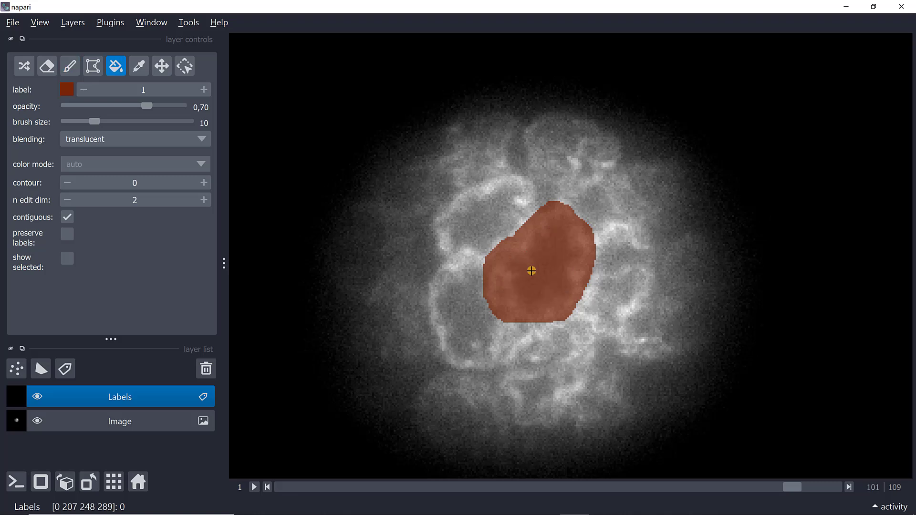
Label the central cell on slice 100 by brushing its outline and flooding the inside with label 1.
key(Left)
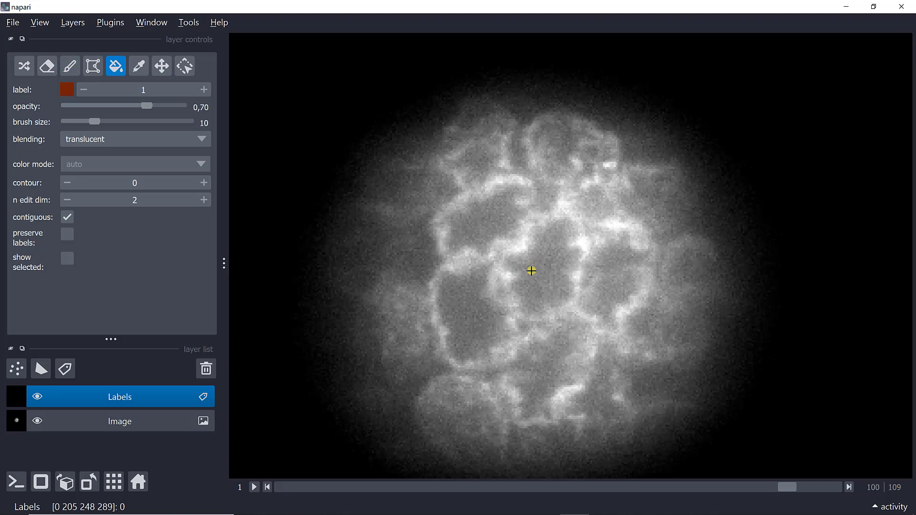
mouse_move(565, 201)
mouse_down()
mouse_move(570, 293)
mouse_move(542, 321)
mouse_move(506, 280)
mouse_move(533, 221)
mouse_move(550, 204)
mouse_move(559, 214)
mouse_up()
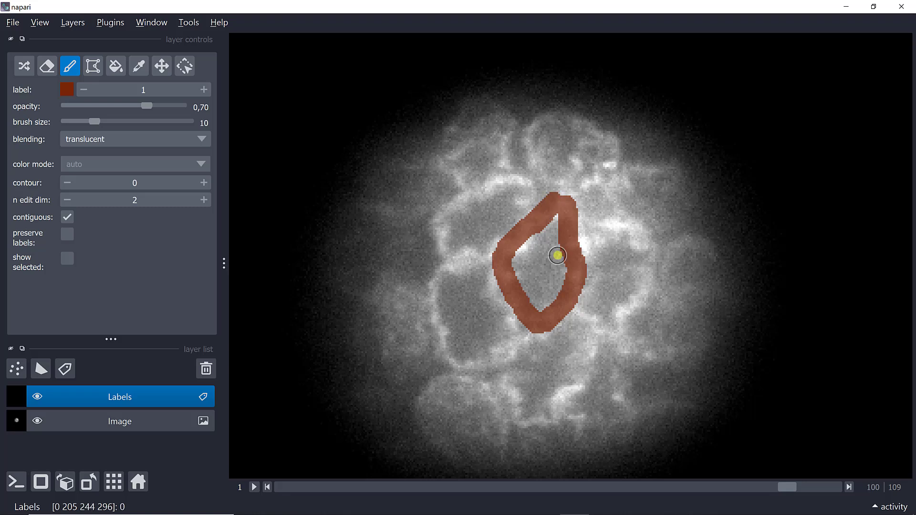
click(530, 258)
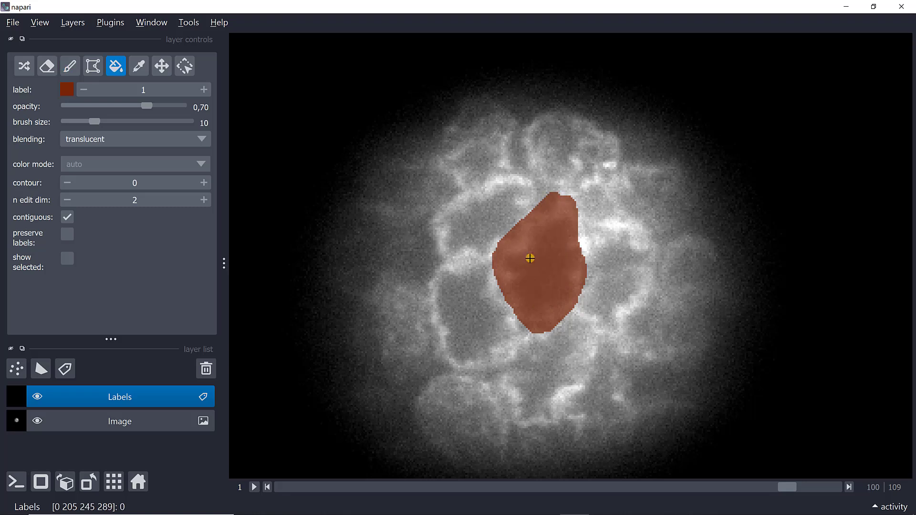
Segment the central cell on slice 99 with a painted label 1 outline and a bucket fill.
key(Left)
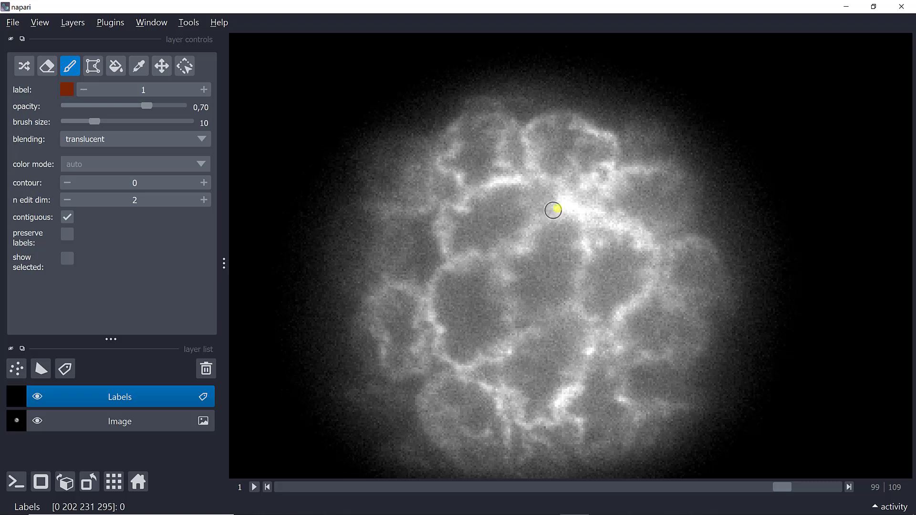
mouse_move(560, 200)
mouse_down()
mouse_move(576, 248)
mouse_move(567, 304)
mouse_move(538, 332)
mouse_move(516, 312)
mouse_move(515, 286)
mouse_move(533, 228)
mouse_move(552, 208)
mouse_up()
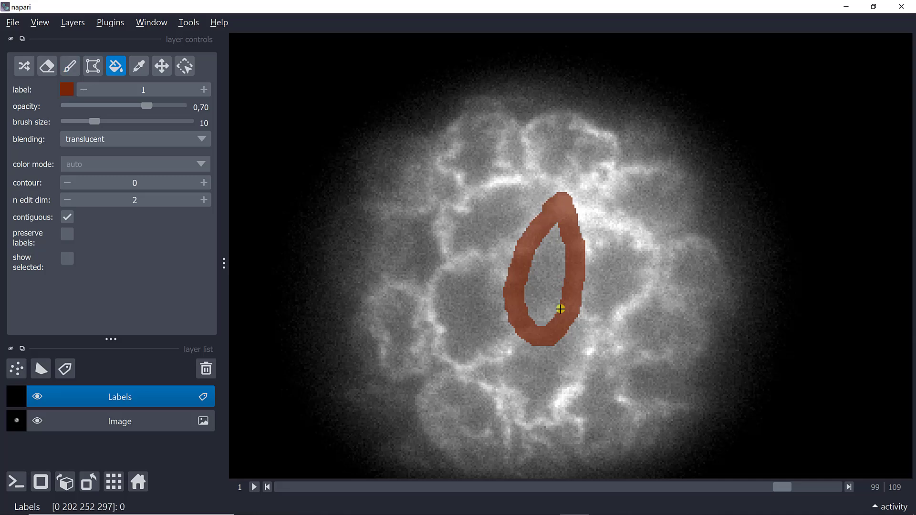
click(536, 271)
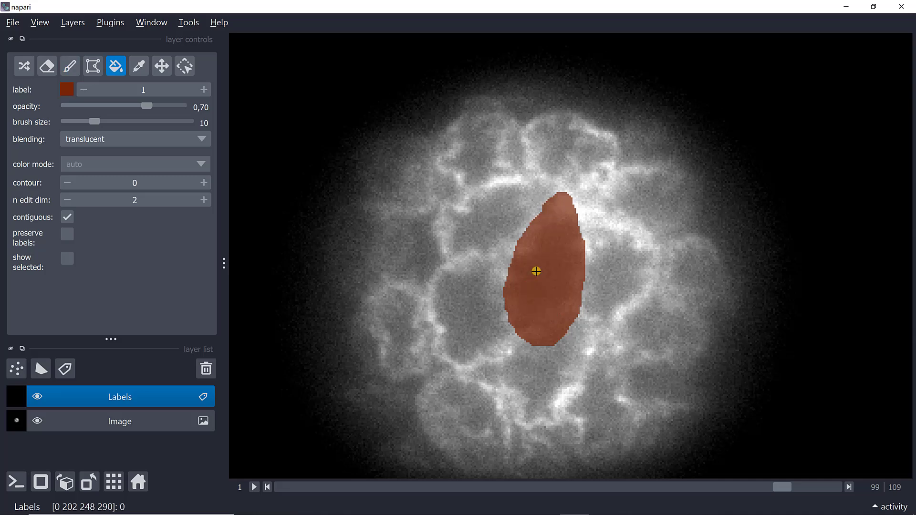
Step back and forth through the slices around slice 99 to review the central cell's label 1 segmentation.
key(Left)
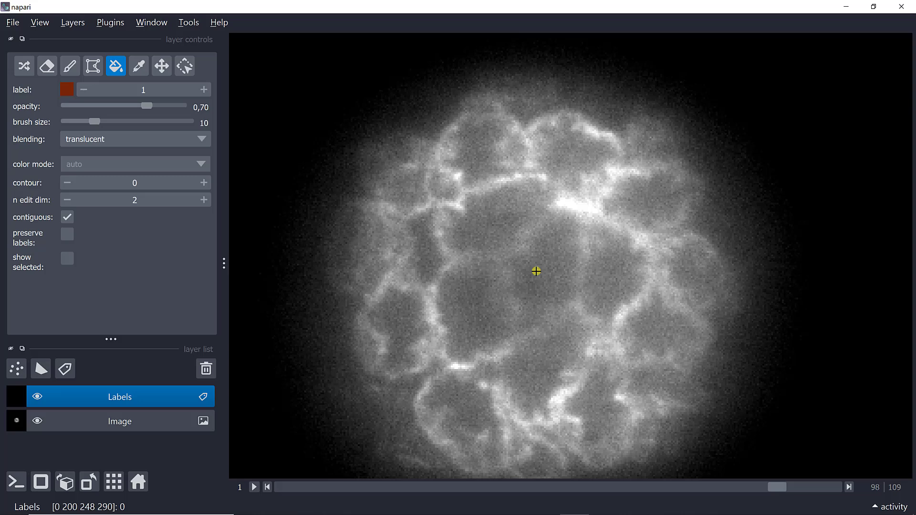
key(Left)
key(Right)
key(Left)
key(Right)
key(Right)
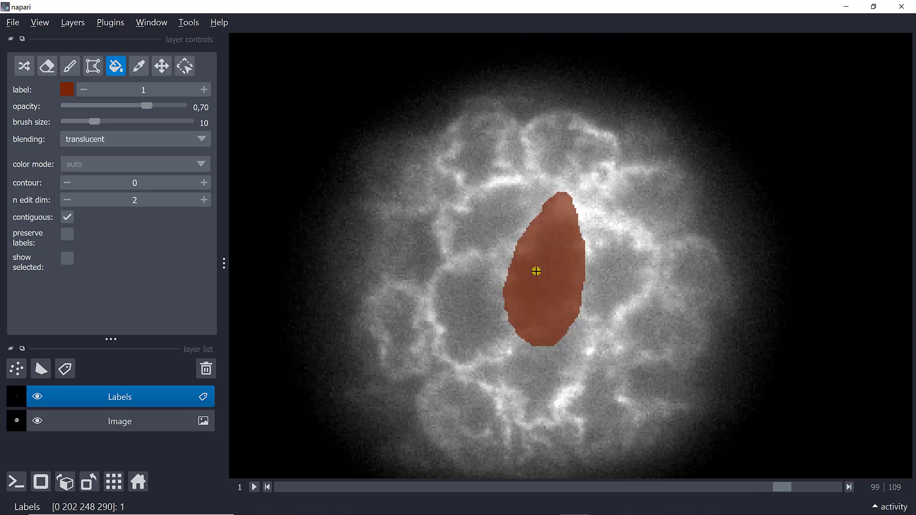
key(Right)
key(Right)
key(Right)
key(Right)
key(Right)
key(Left)
key(Left)
key(Left)
key(Left)
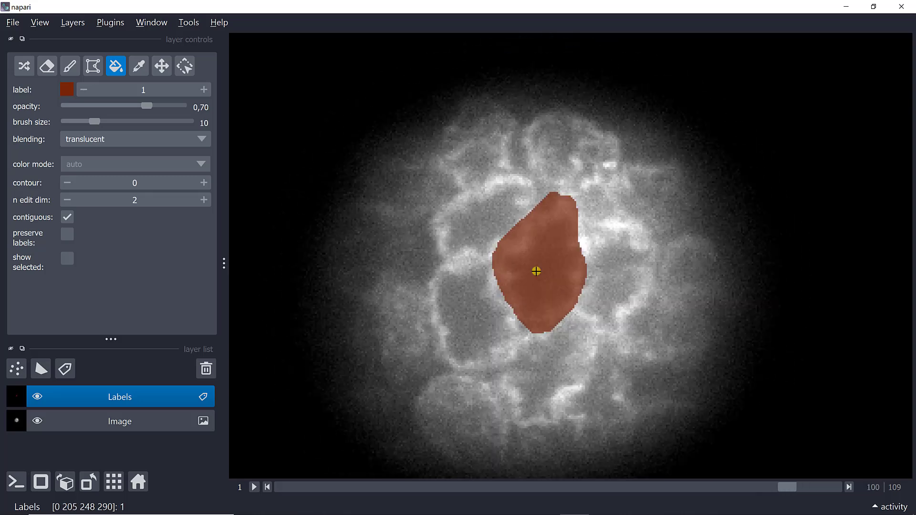
key(Left)
key(Right)
key(Left)
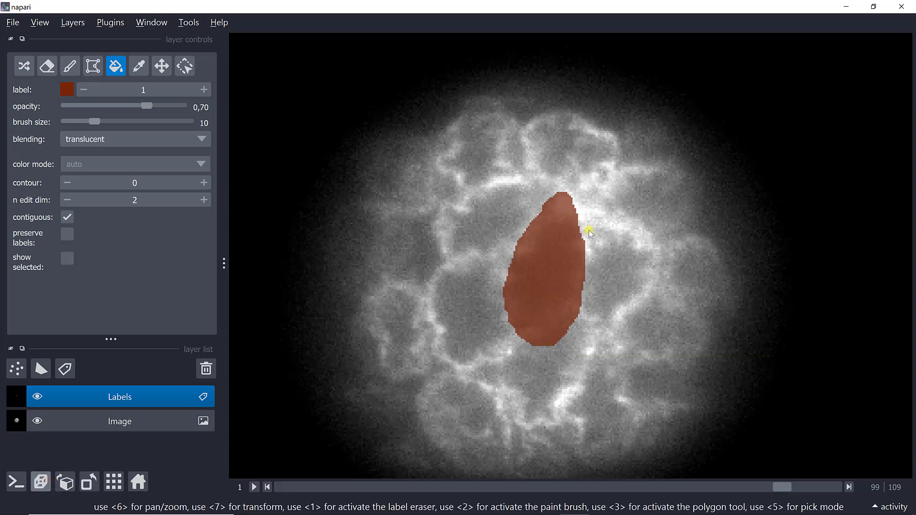
Switch to the 3D display, make the Image layer active, and rotate the volume to view the labelled cell from the side.
key(ctrl+y)
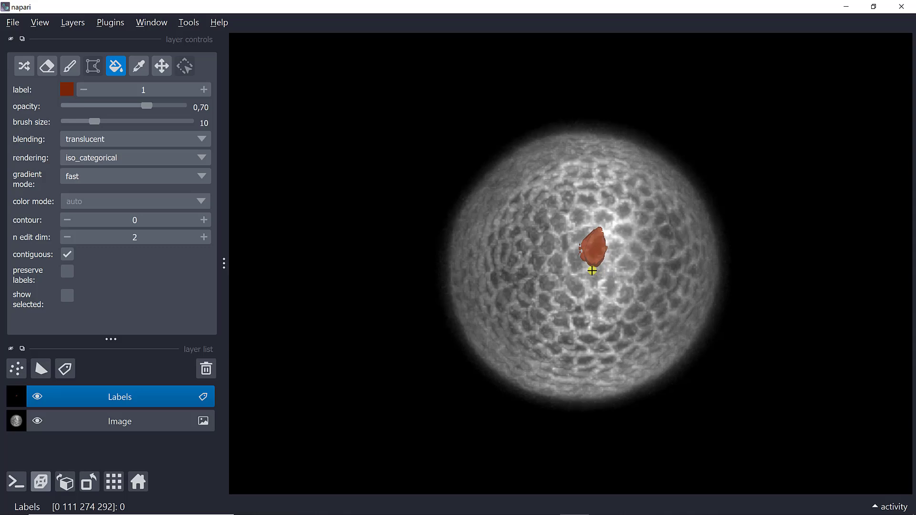
scroll(591, 270, up, 8)
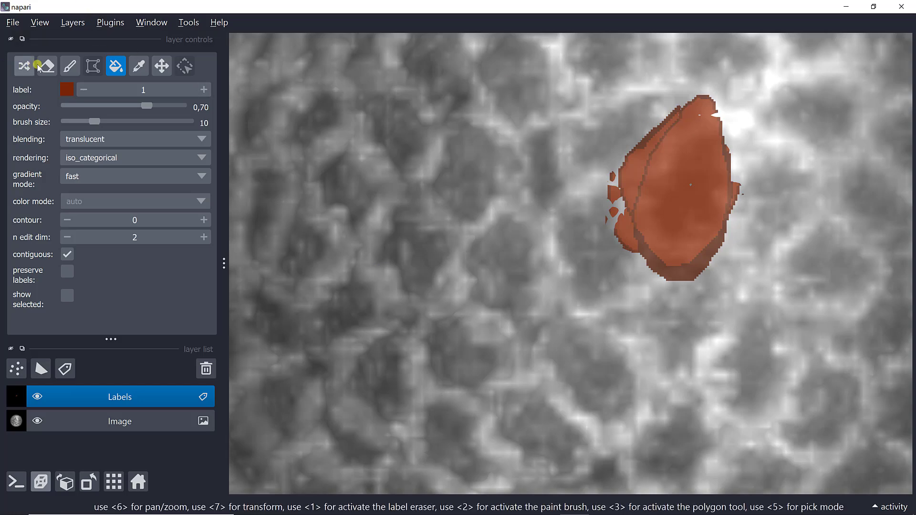
click(101, 422)
drag(605, 328, 402, 376)
scroll(611, 326, down, 5)
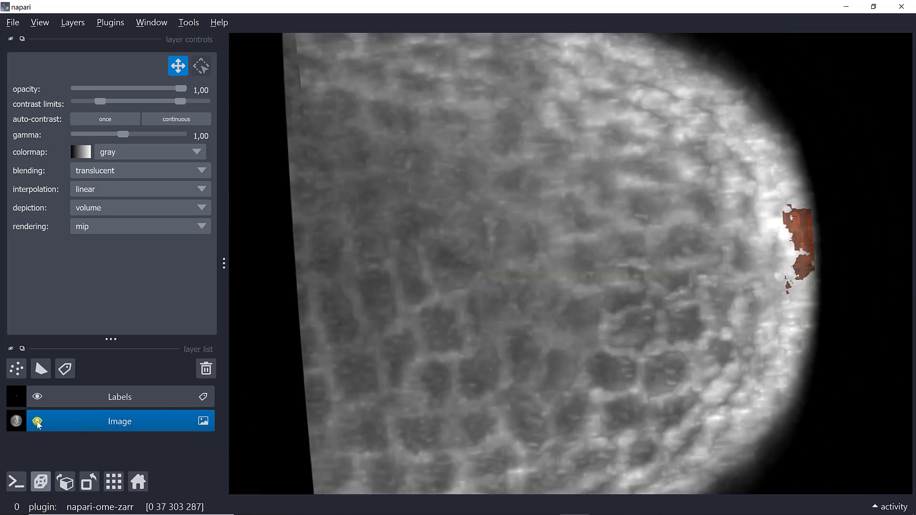
Hide the Image layer, inspect the segmented cell alone in 3D from several angles, and show the Image layer again.
click(37, 422)
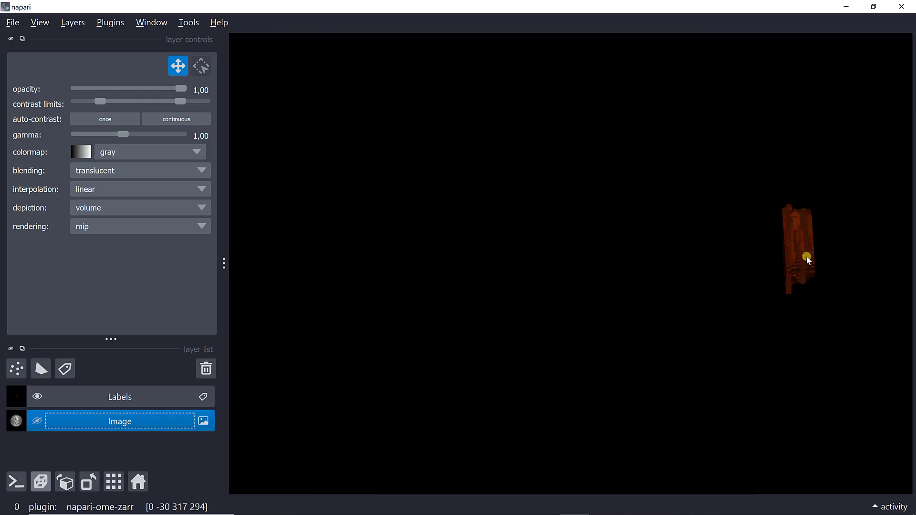
scroll(806, 258, up, 3)
scroll(806, 257, up, 5)
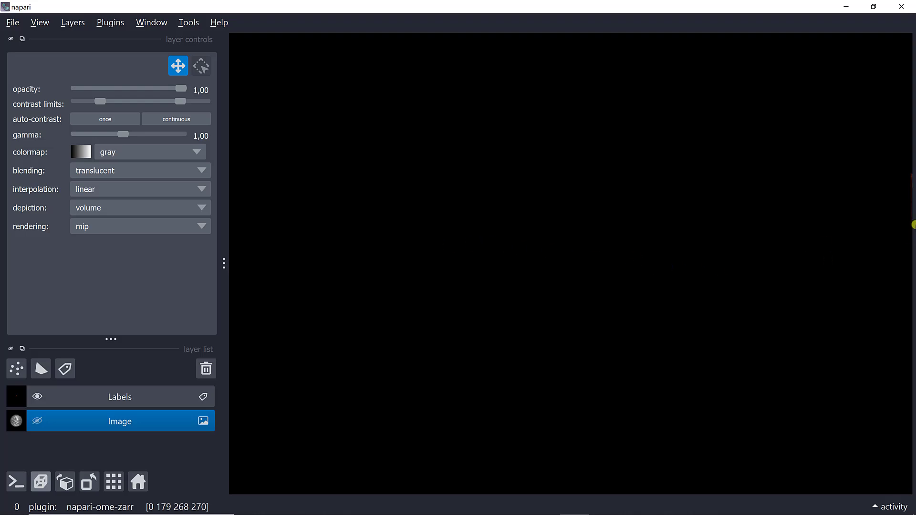
drag(688, 230, 689, 231)
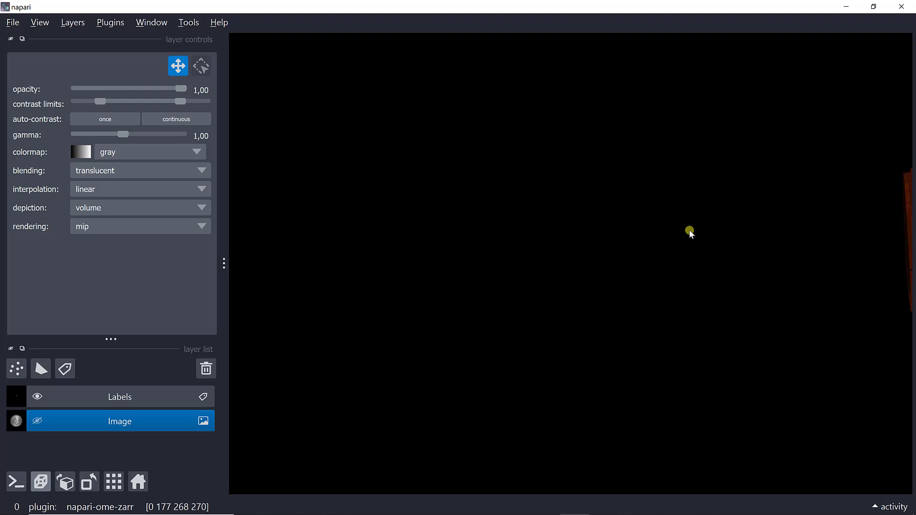
drag(699, 278, 780, 254)
scroll(795, 251, down, 1)
scroll(795, 251, up, 1)
scroll(795, 250, up, 1)
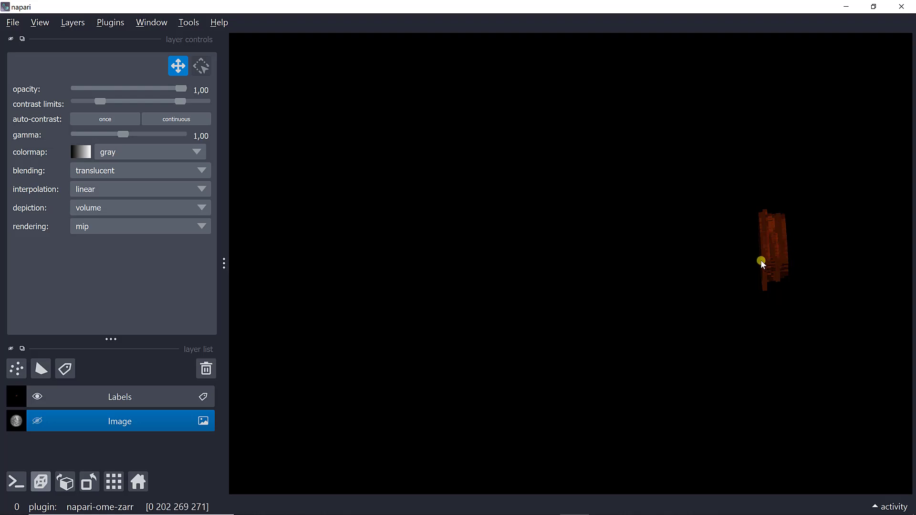
drag(744, 280, 731, 266)
drag(666, 268, 607, 245)
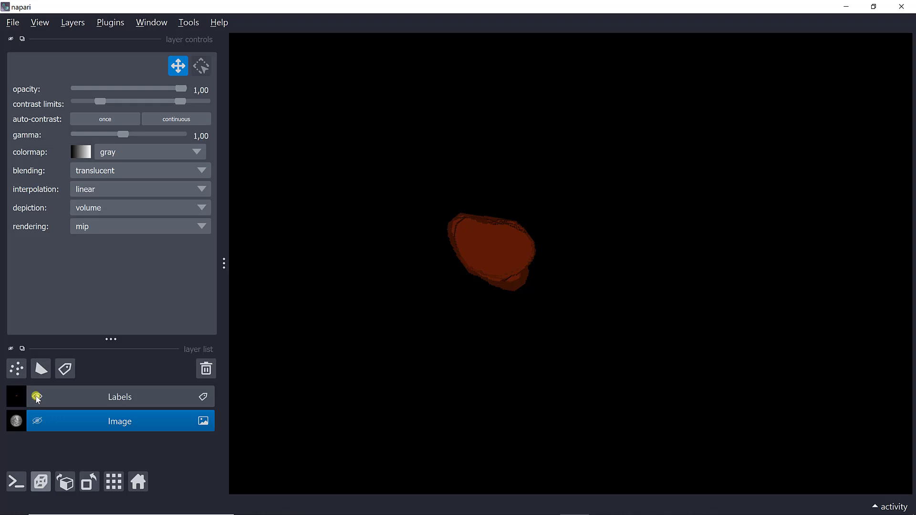
click(37, 420)
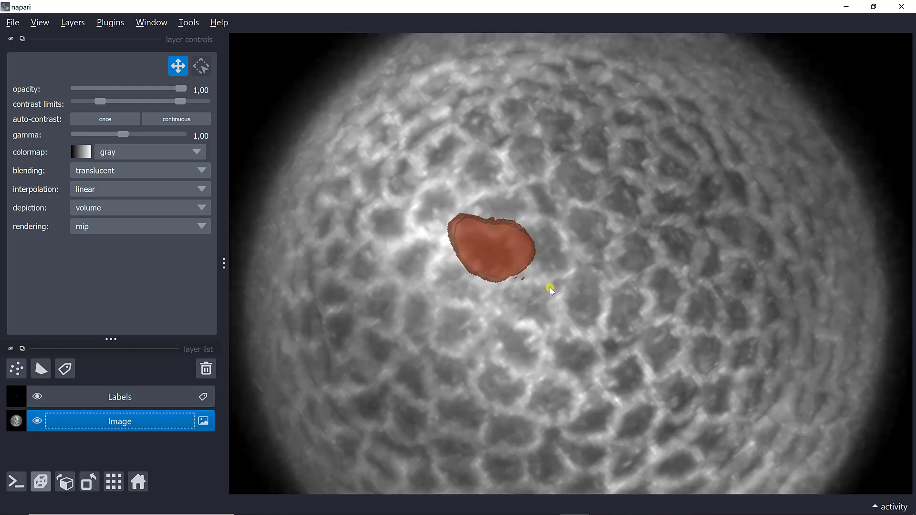
Shuffle the colors of the Labels layer three times to give label 1 a different color.
click(135, 395)
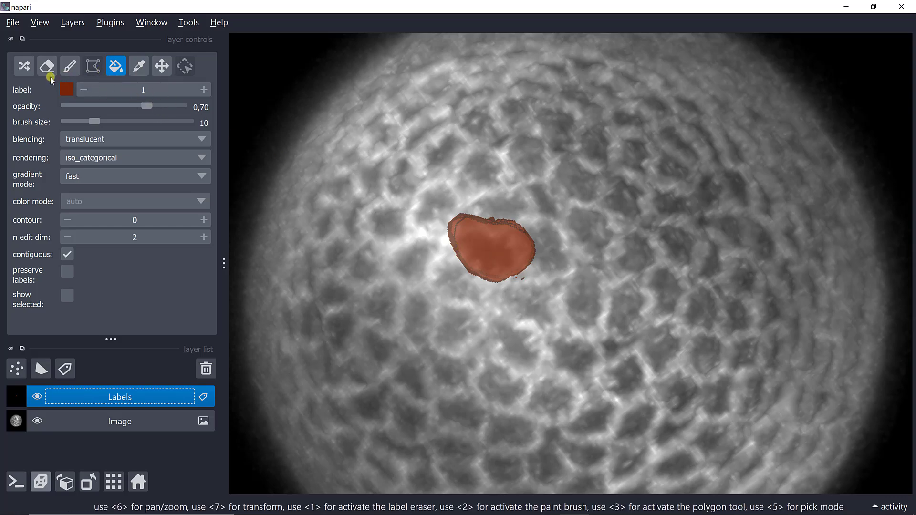
click(24, 66)
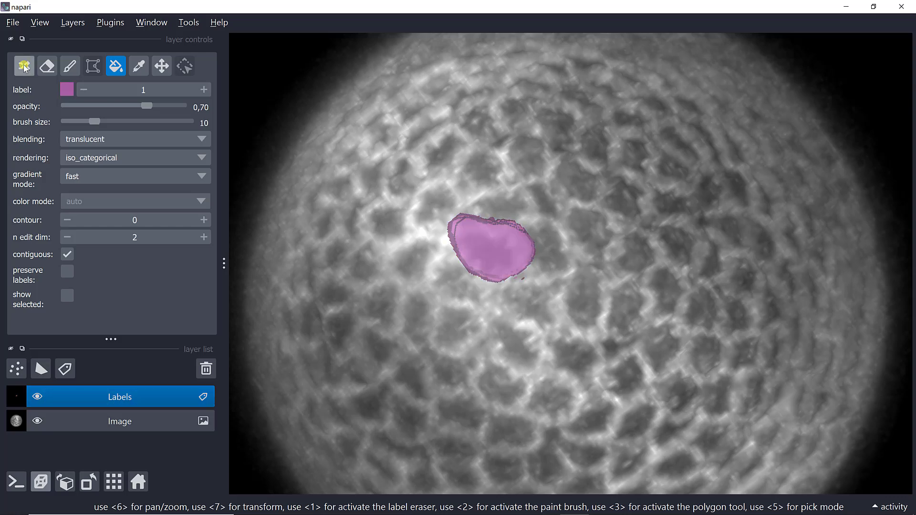
click(24, 67)
click(27, 67)
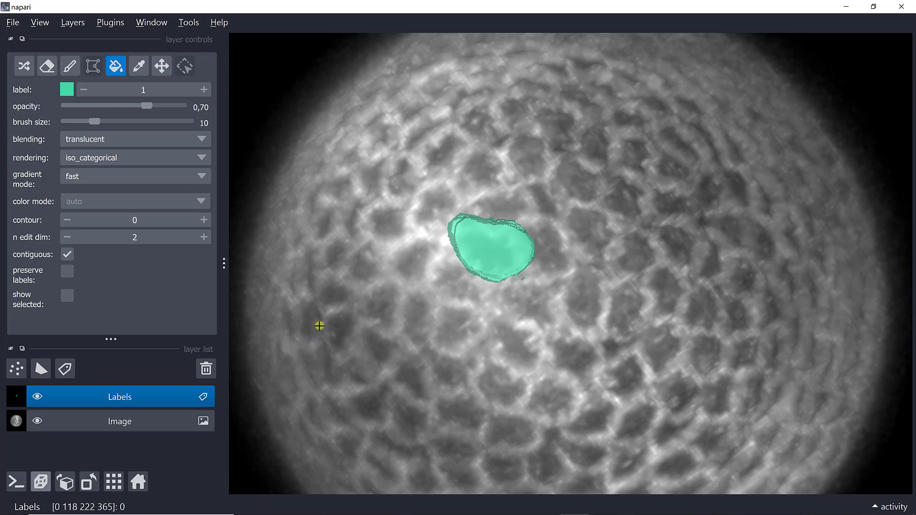
Return to the 2D display and, on slice 99, outline and fill the cell left of the central cell with label 2.
click(39, 483)
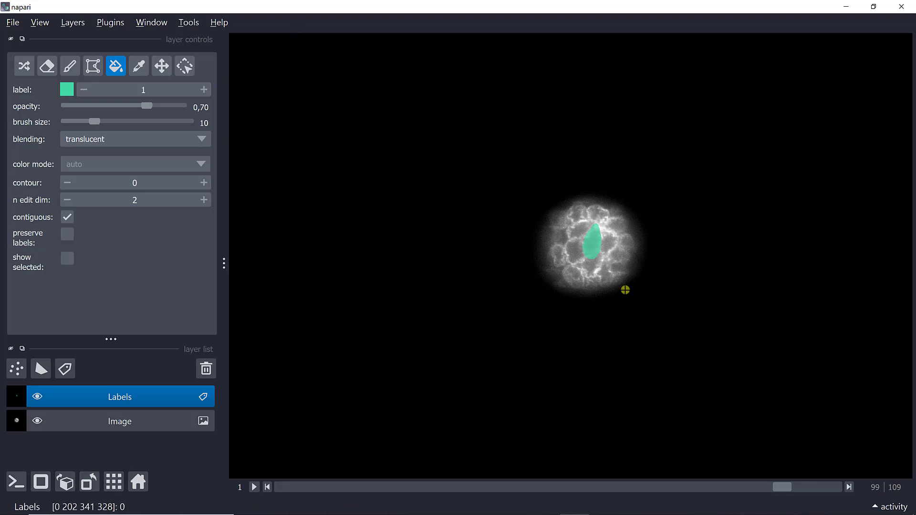
scroll(625, 290, up, 5)
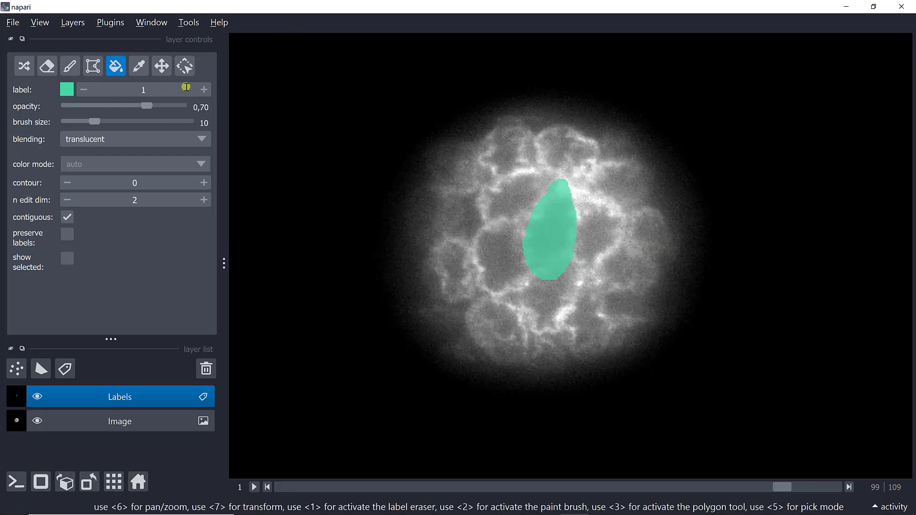
click(205, 90)
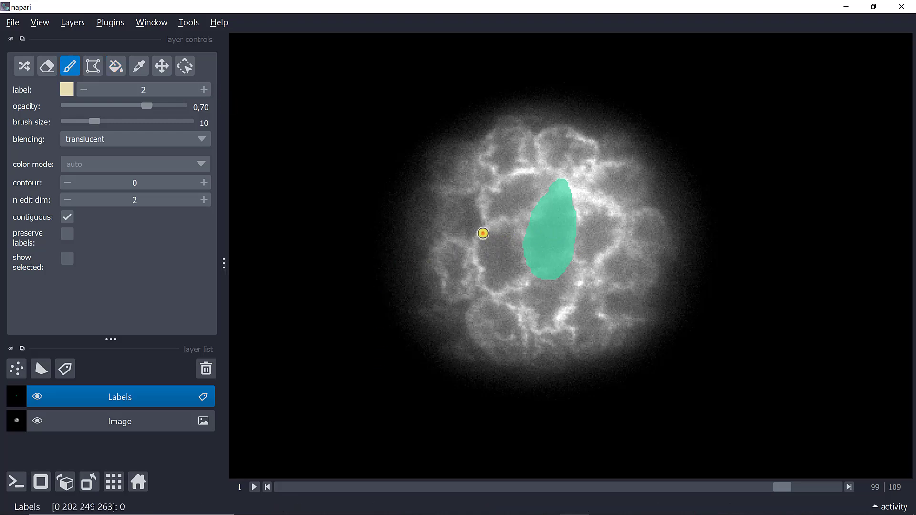
mouse_move(483, 233)
mouse_down()
mouse_move(472, 280)
mouse_move(481, 291)
mouse_move(524, 289)
mouse_move(534, 279)
mouse_move(521, 262)
mouse_move(518, 224)
mouse_move(507, 215)
mouse_move(494, 226)
mouse_up()
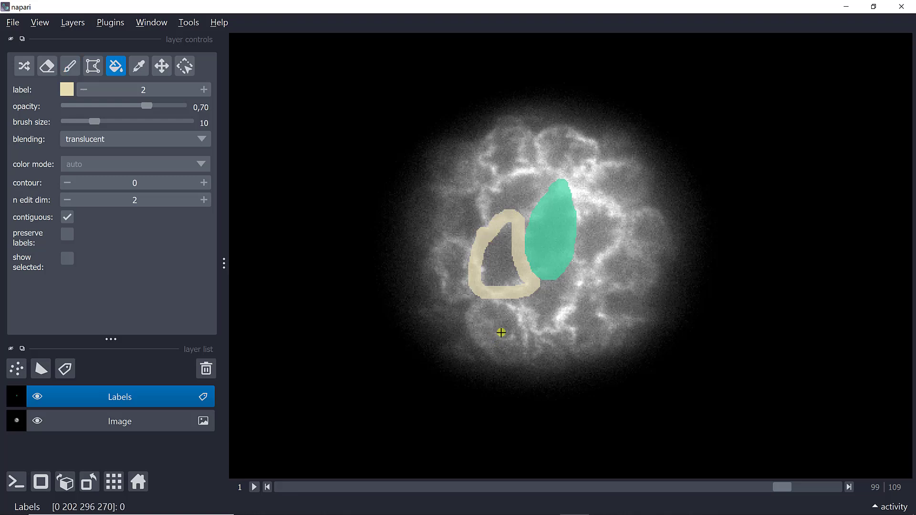
click(501, 270)
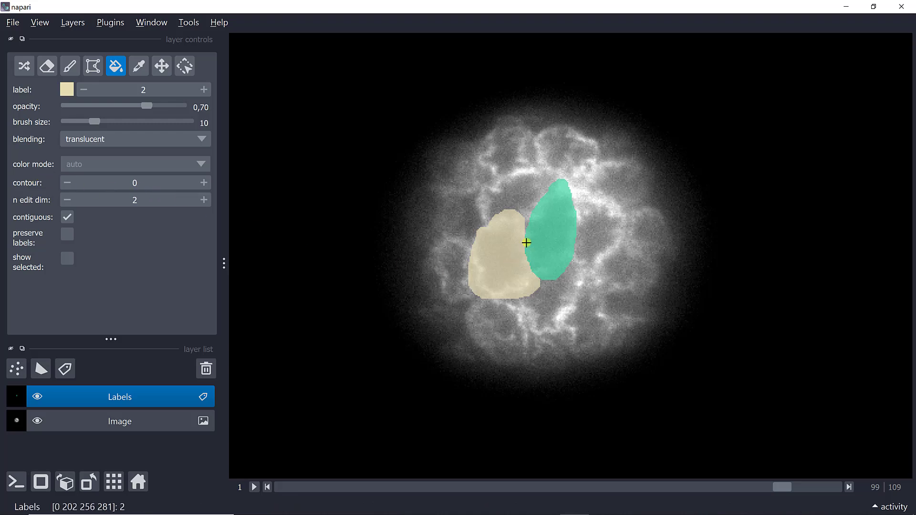
Show the labels as outlines, trying contour widths of 2 and 1 before setting the contour to 6.
click(202, 183)
click(203, 183)
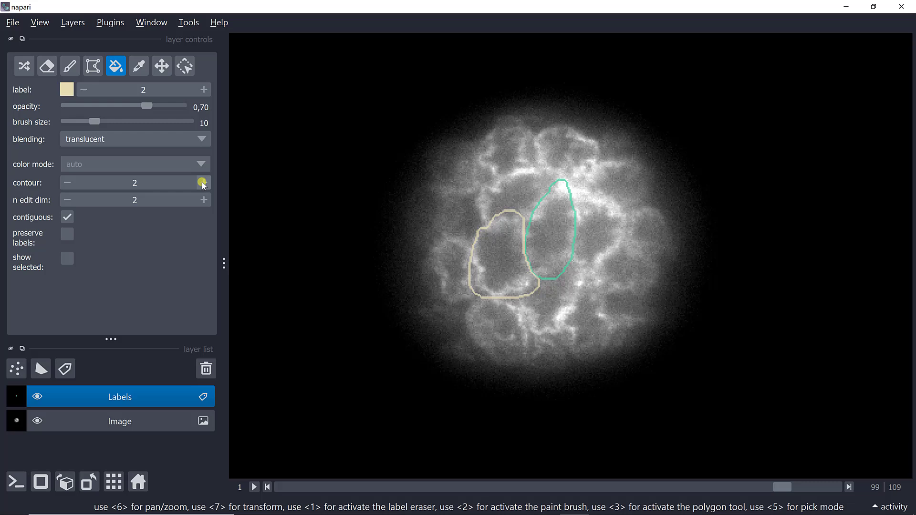
click(67, 183)
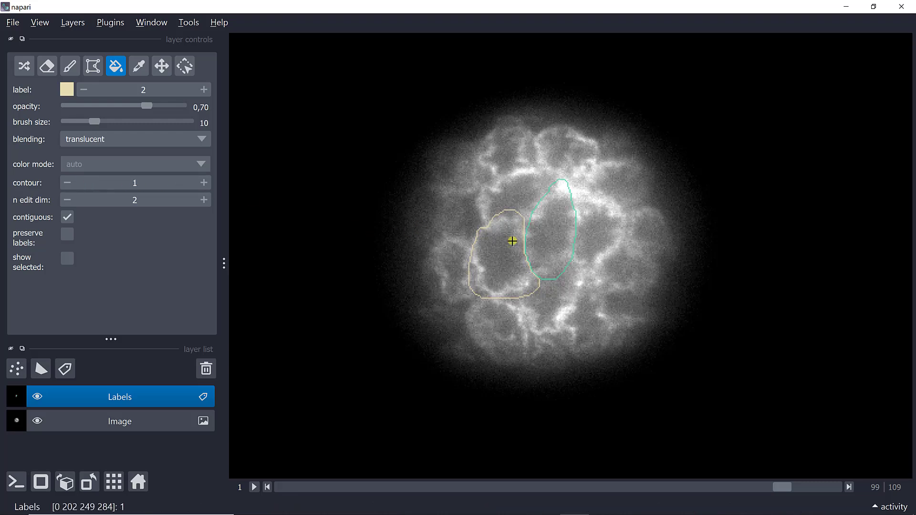
click(204, 183)
click(204, 182)
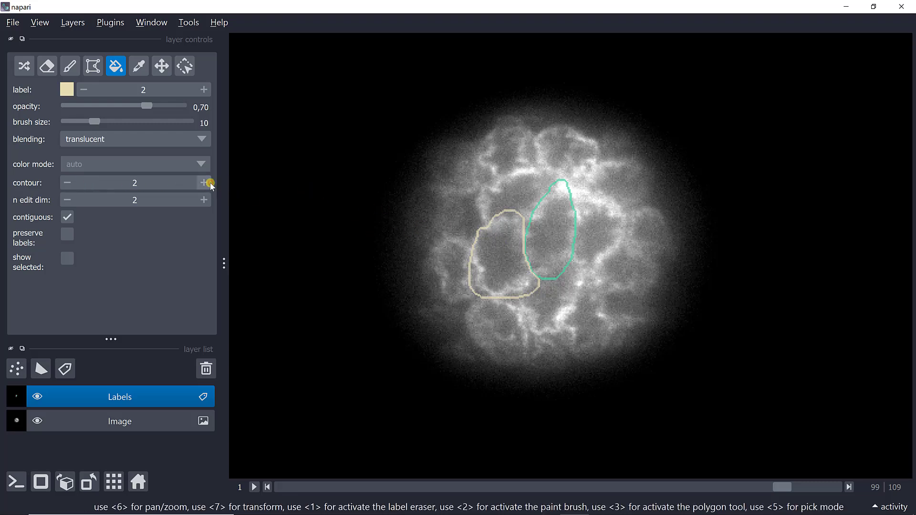
click(204, 183)
click(205, 182)
click(204, 182)
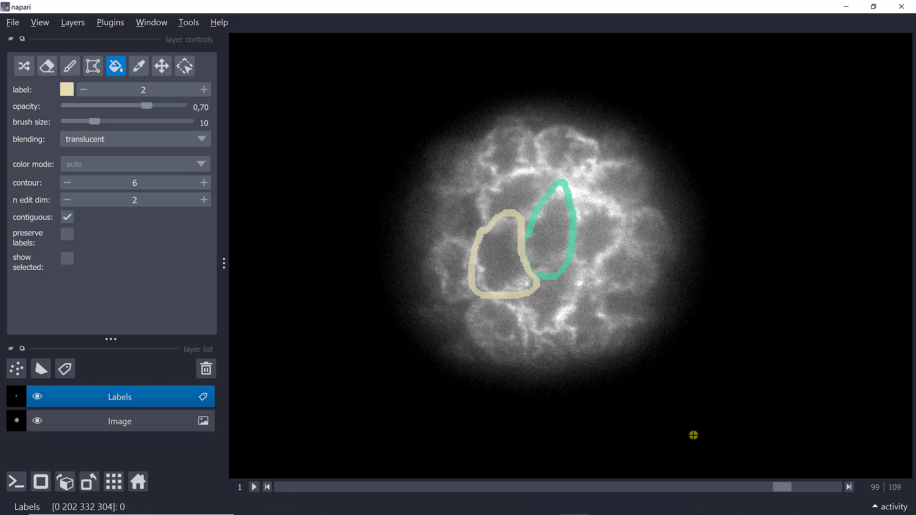
Move to slice 98 and set the Labels contour back to 0.
mouse_move(781, 486)
mouse_down()
mouse_move(742, 491)
mouse_move(811, 479)
mouse_move(777, 482)
mouse_up()
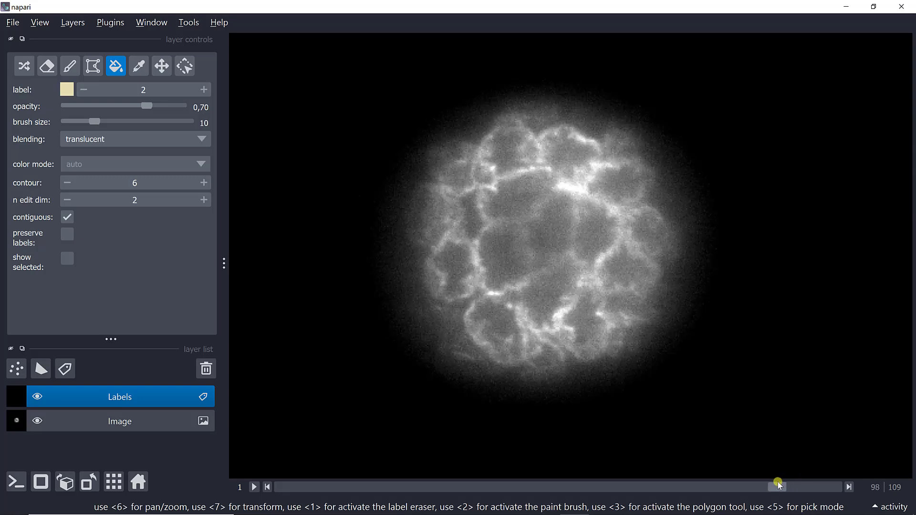
click(69, 182)
click(68, 183)
click(69, 183)
click(69, 183)
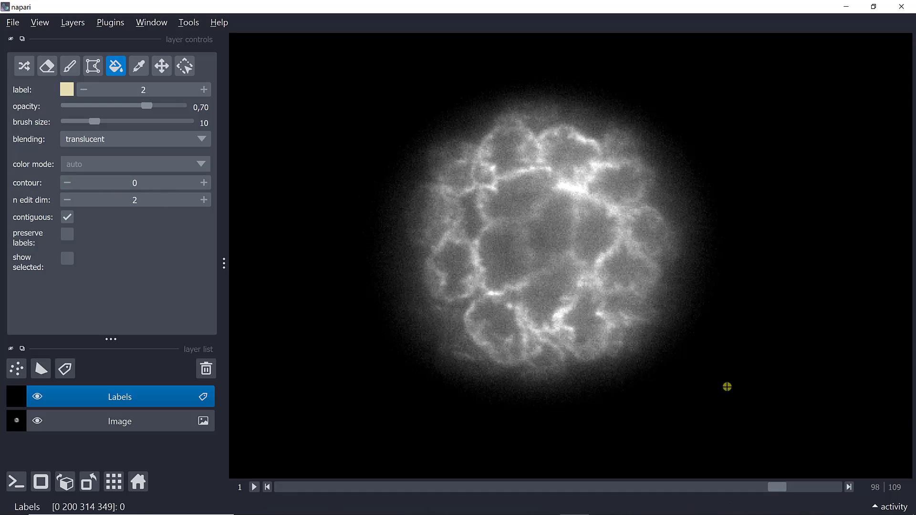
On slice 101, pick the label of the segmented central cell with the color picker to make label 1 active.
drag(772, 485, 794, 481)
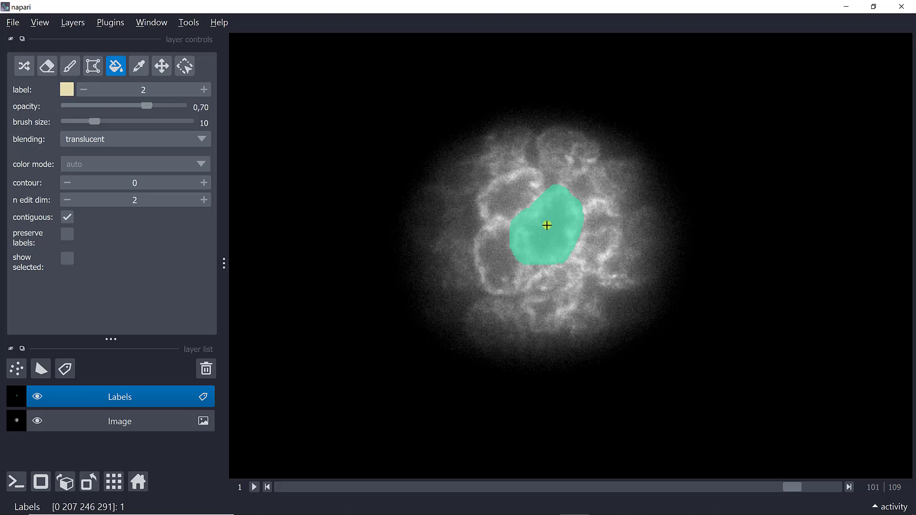
click(139, 66)
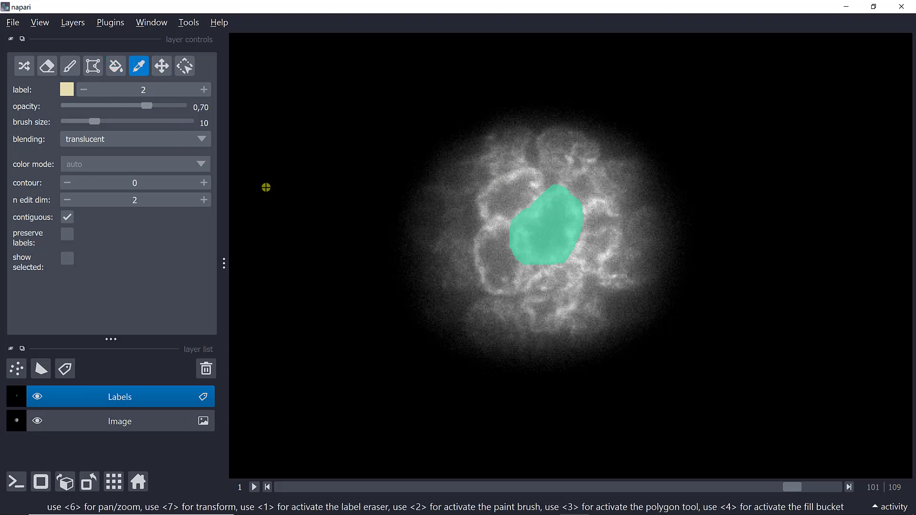
click(542, 218)
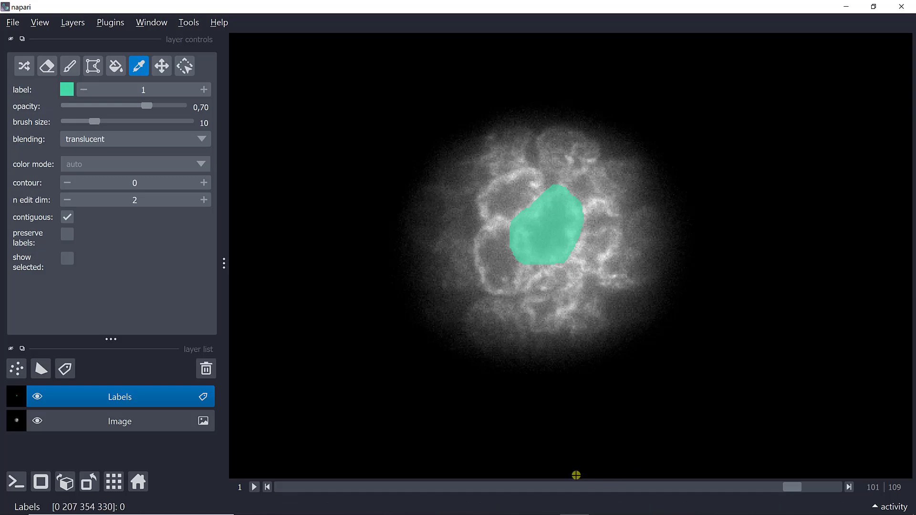
On slice 99, select label 3 and paint the cell on the far side of the label 2 cell with the brush.
key(Left)
key(Left)
key(Left)
key(Right)
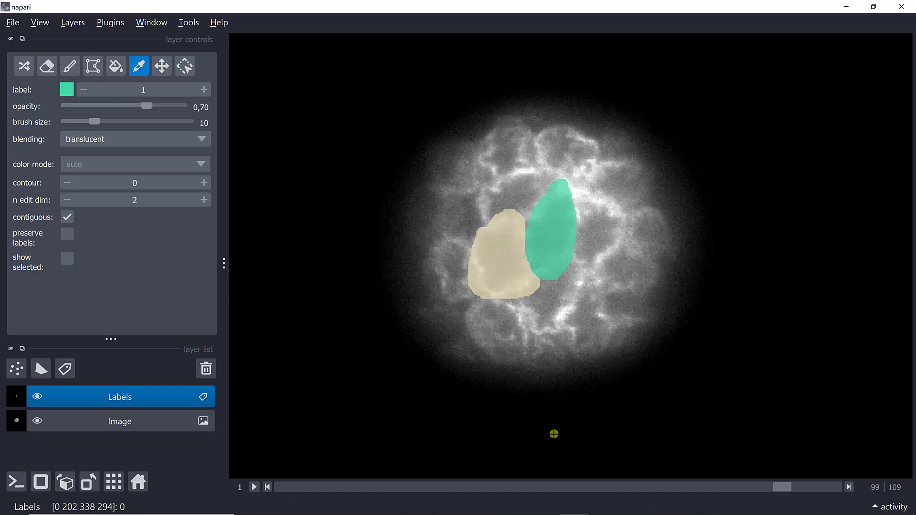
click(204, 90)
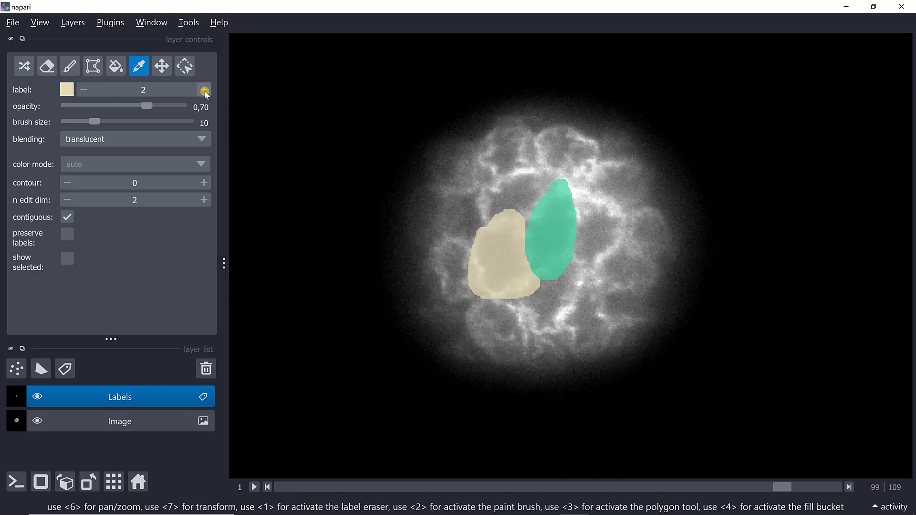
click(204, 91)
click(70, 66)
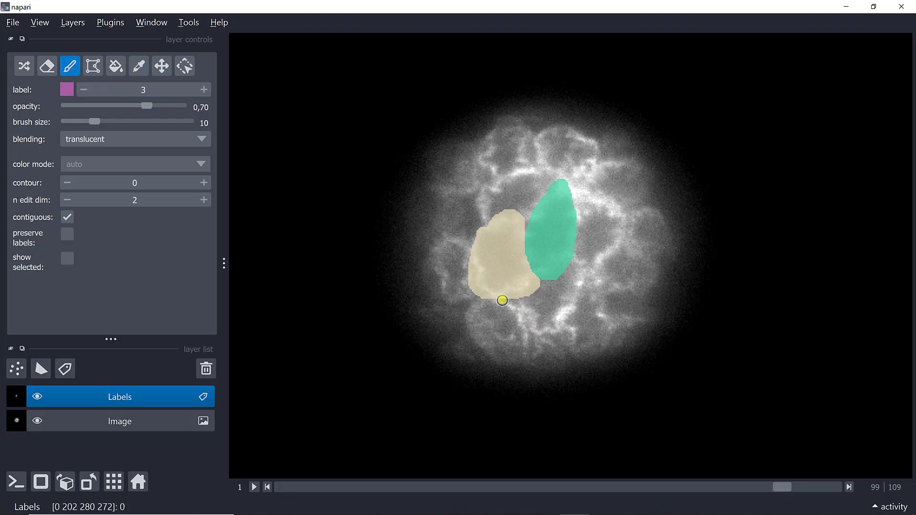
mouse_move(463, 234)
mouse_down()
mouse_move(450, 241)
mouse_move(436, 282)
mouse_move(452, 303)
mouse_move(473, 302)
mouse_move(465, 241)
mouse_move(456, 240)
mouse_move(452, 295)
mouse_move(446, 279)
mouse_move(468, 275)
mouse_up()
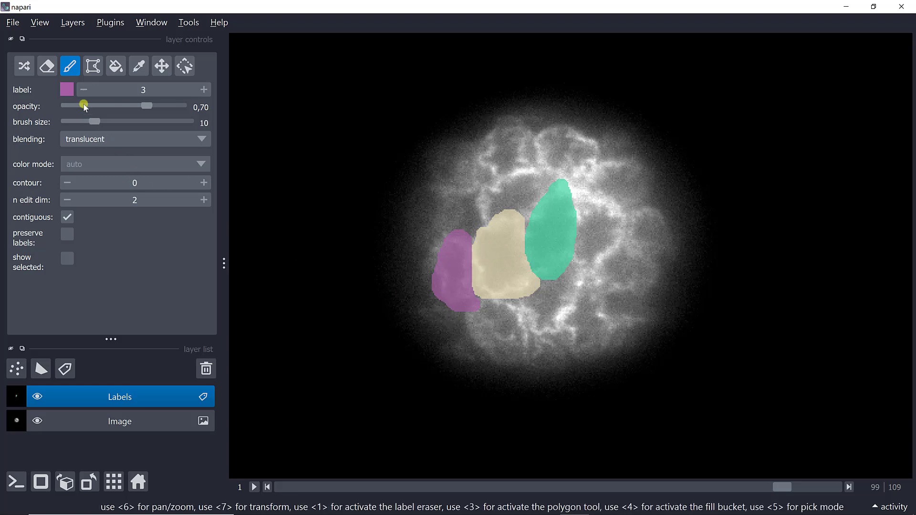
Recolor the label 2 cell on slice 99 to label 3 with the fill bucket.
click(114, 69)
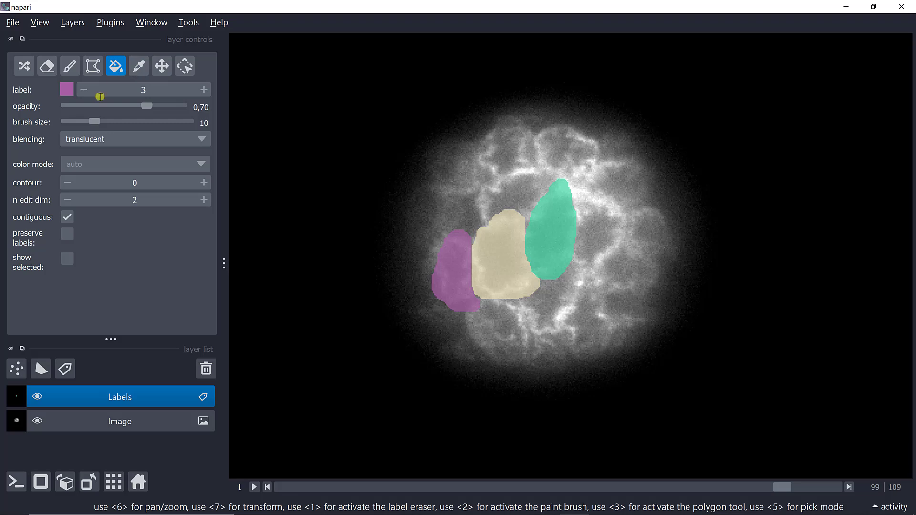
click(498, 258)
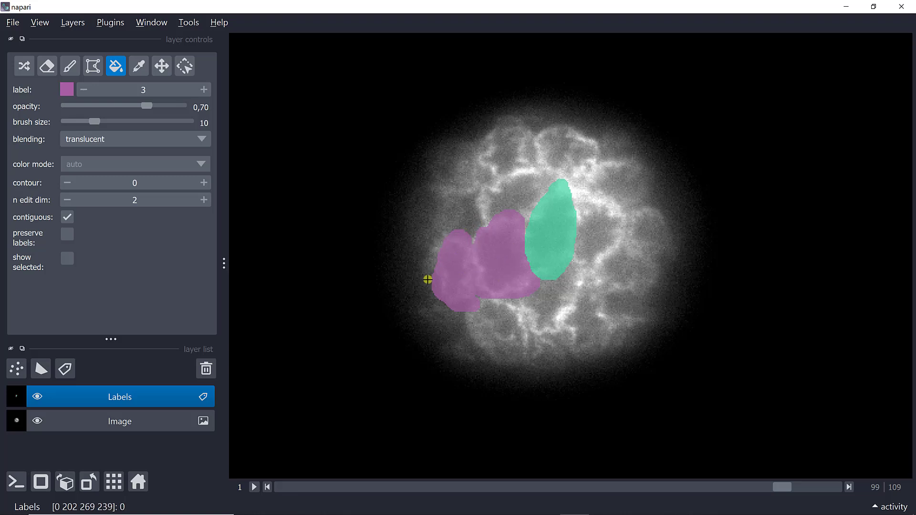
Inspect the joined label 3 cells as outlines with the contour raised to 5, then reset the contour to 0.
click(205, 182)
click(205, 182)
click(205, 183)
click(205, 182)
click(205, 182)
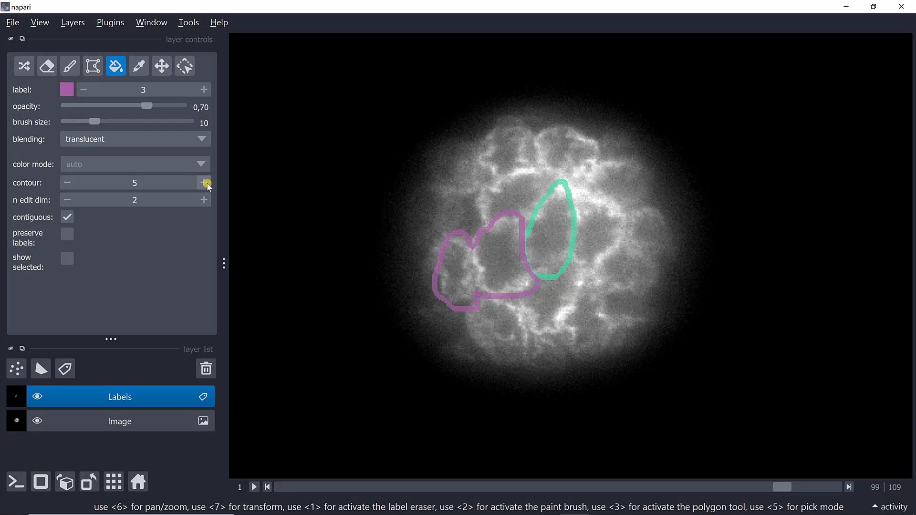
click(67, 183)
click(68, 183)
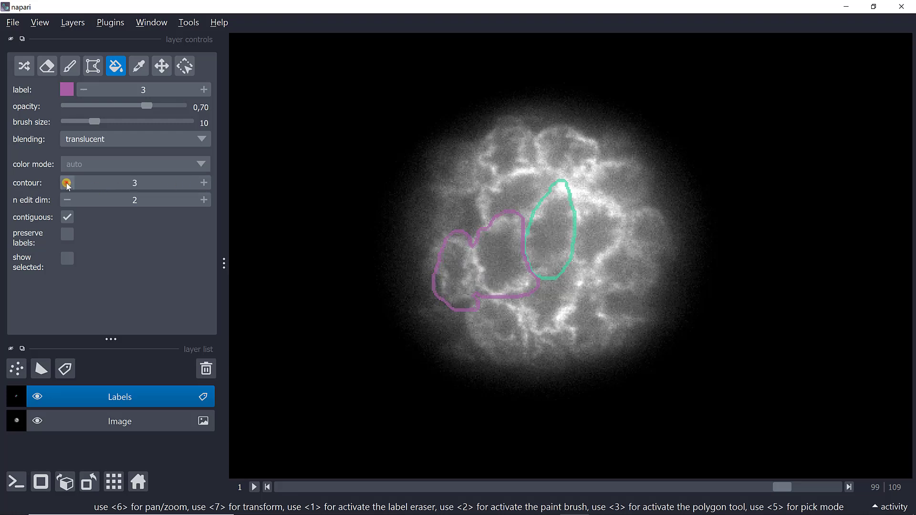
click(67, 182)
click(67, 182)
click(67, 183)
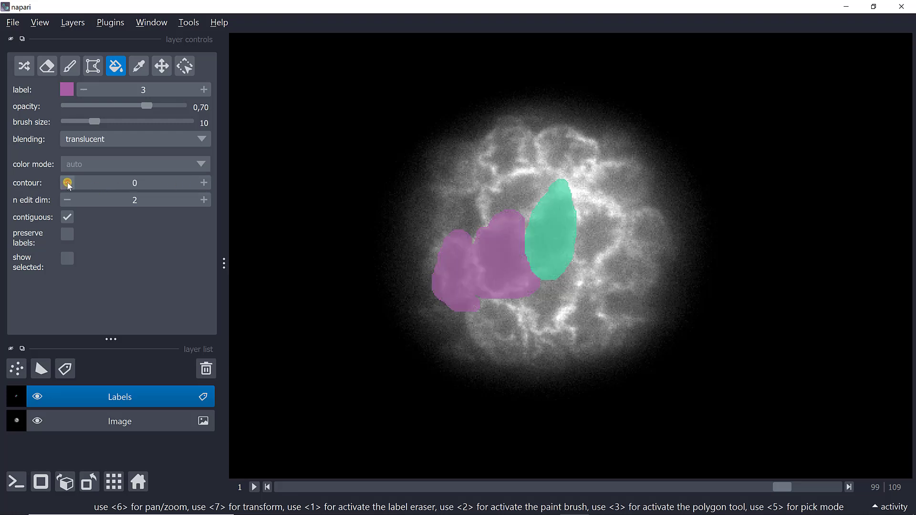
Erase the joined label 3 cells on slice 99 by filling them with label 0.
click(81, 89)
click(81, 89)
click(81, 90)
click(466, 262)
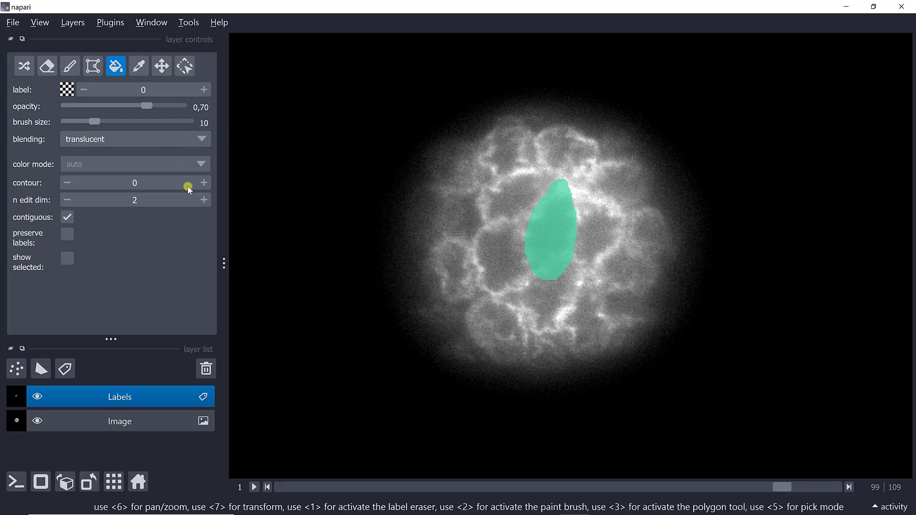
Paint the outermost cell left of the unlabeled neighbor on slice 99 completely with label 2.
click(204, 90)
click(204, 90)
click(204, 89)
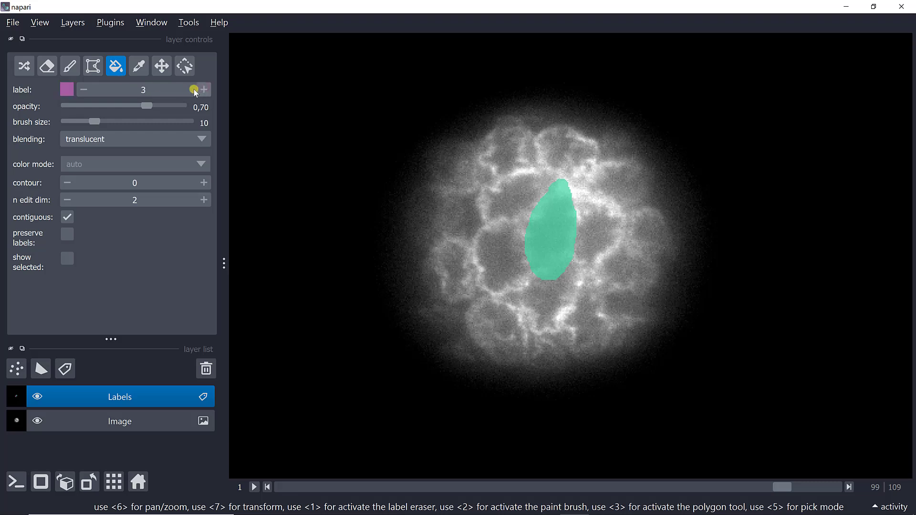
click(72, 75)
mouse_move(441, 271)
mouse_down()
mouse_move(441, 250)
mouse_move(453, 241)
mouse_move(467, 252)
mouse_move(472, 277)
mouse_move(457, 294)
mouse_move(442, 289)
mouse_move(451, 255)
mouse_move(453, 283)
mouse_move(460, 259)
mouse_move(464, 285)
mouse_up()
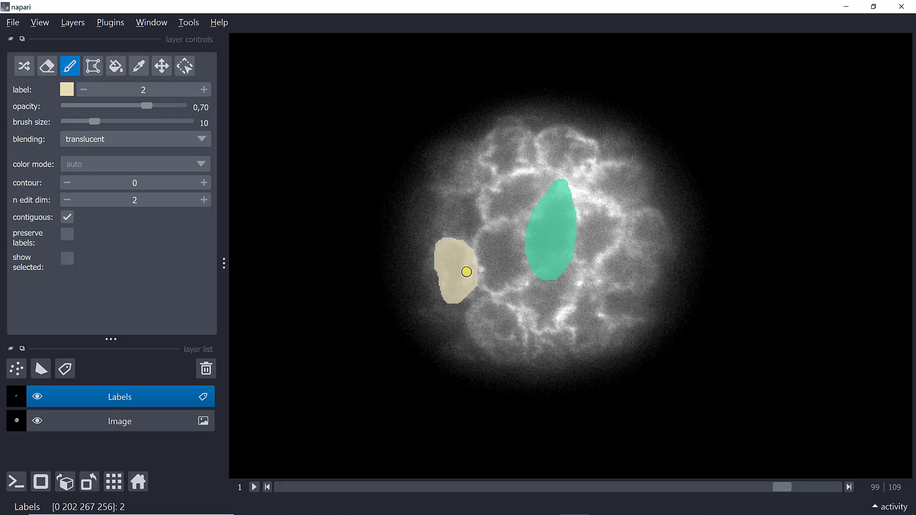
Outline the same cell with label 2 on slice 98 and compare it with slice 99.
key(Right)
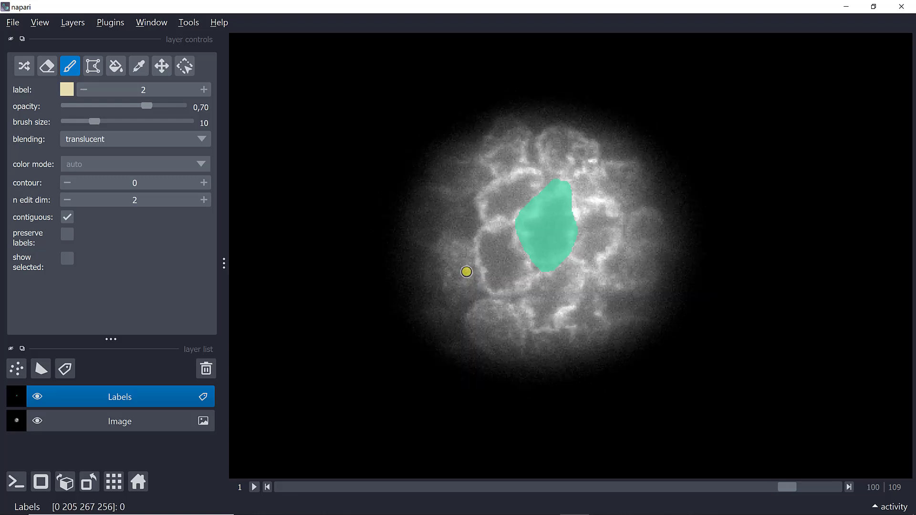
key(Left)
key(Left)
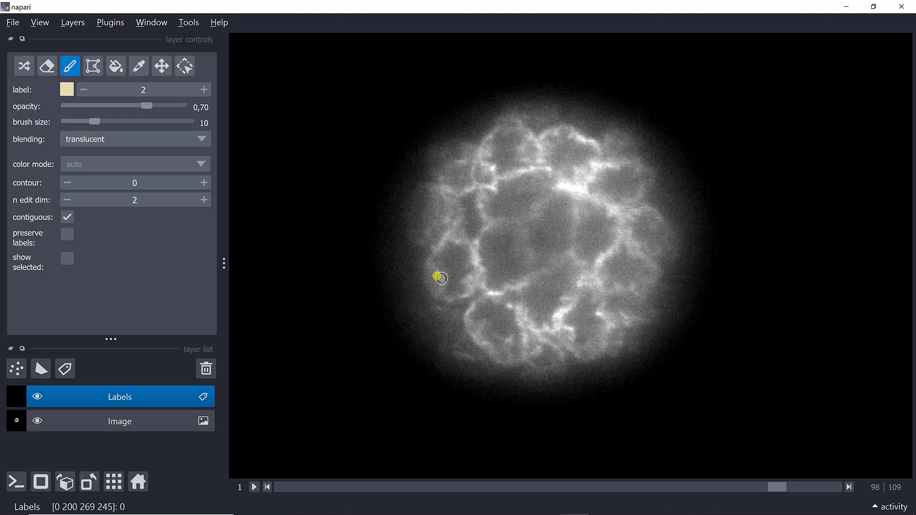
mouse_move(435, 263)
mouse_down()
mouse_move(448, 238)
mouse_move(467, 244)
mouse_move(475, 265)
mouse_move(469, 285)
mouse_move(453, 294)
mouse_move(436, 259)
mouse_up()
key(Right)
key(Left)
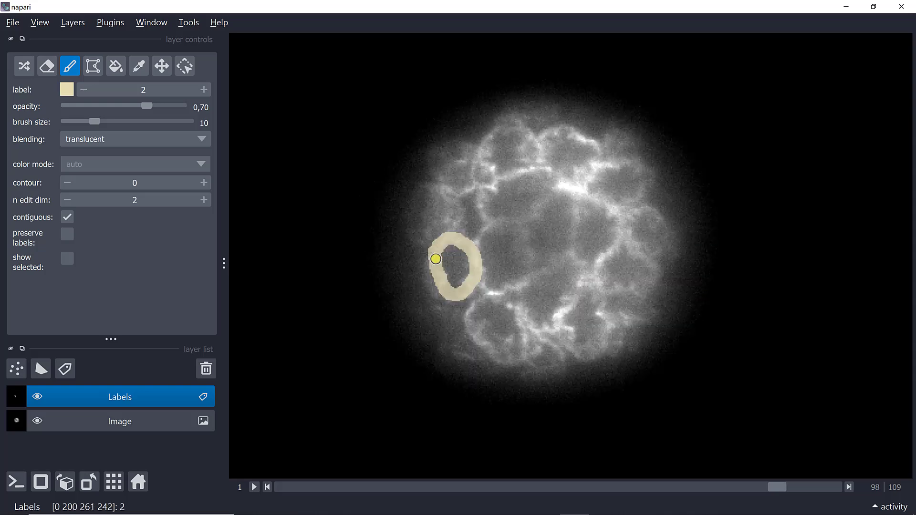
Outline the same cell with label 2 on slice 97 and paint it completely on slice 96.
key(Left)
mouse_move(435, 259)
mouse_down()
mouse_move(443, 243)
mouse_move(465, 247)
mouse_move(477, 273)
mouse_move(462, 297)
mouse_move(443, 295)
mouse_move(437, 259)
mouse_up()
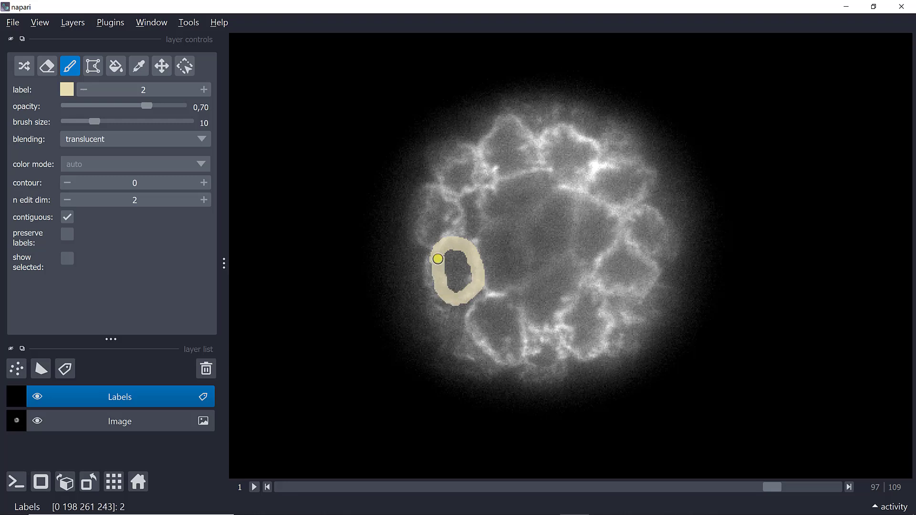
key(Left)
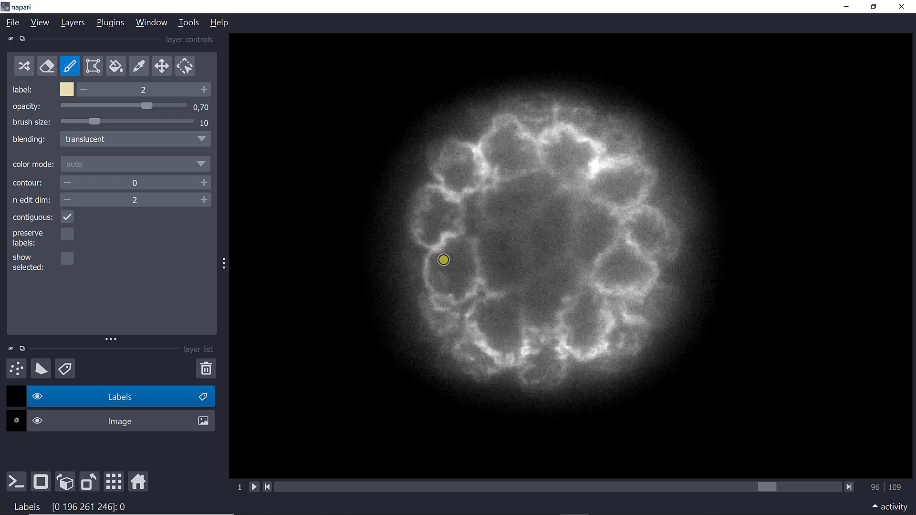
mouse_move(433, 251)
mouse_down()
mouse_move(453, 242)
mouse_move(469, 253)
mouse_move(470, 284)
mouse_move(458, 297)
mouse_move(429, 289)
mouse_move(435, 252)
mouse_move(437, 278)
mouse_move(446, 253)
mouse_move(446, 286)
mouse_move(458, 278)
mouse_move(455, 260)
mouse_move(448, 279)
mouse_move(456, 277)
mouse_up()
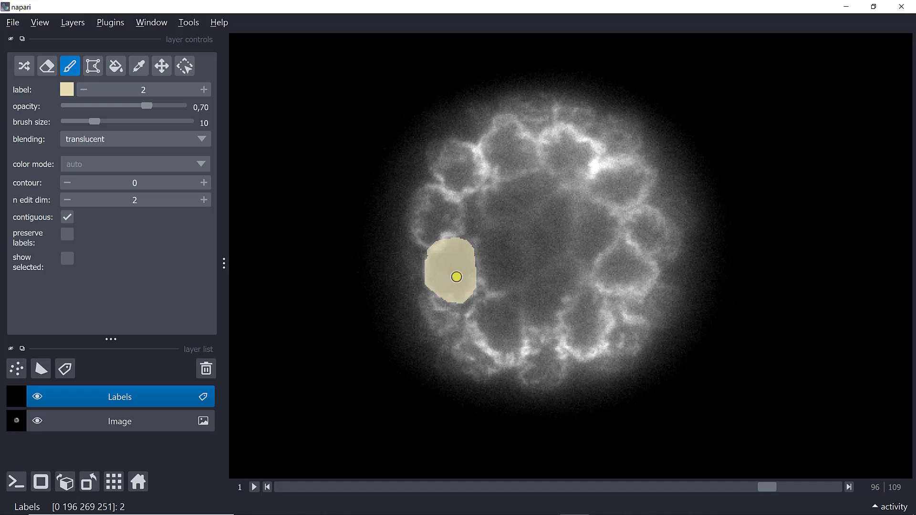
Check the label 2 cell across slices 97 to 99, return to slice 98, and activate the fill bucket.
key(Right)
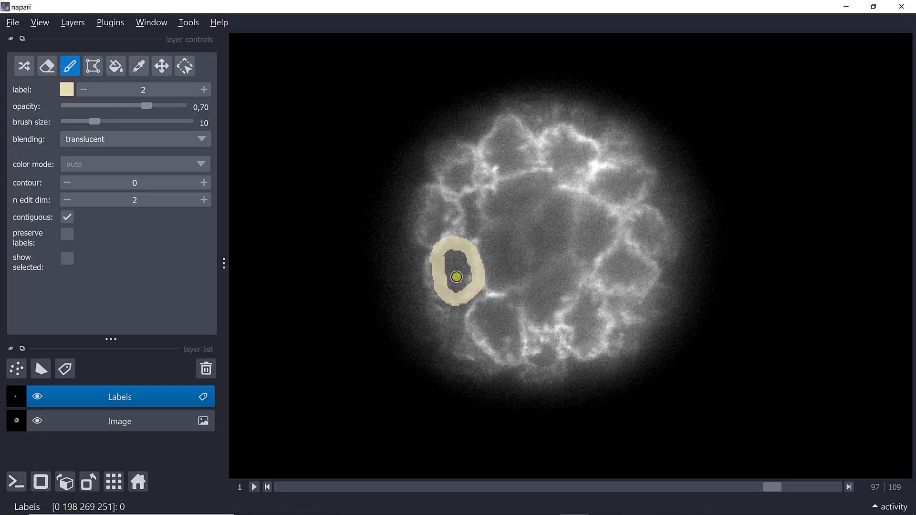
key(Right)
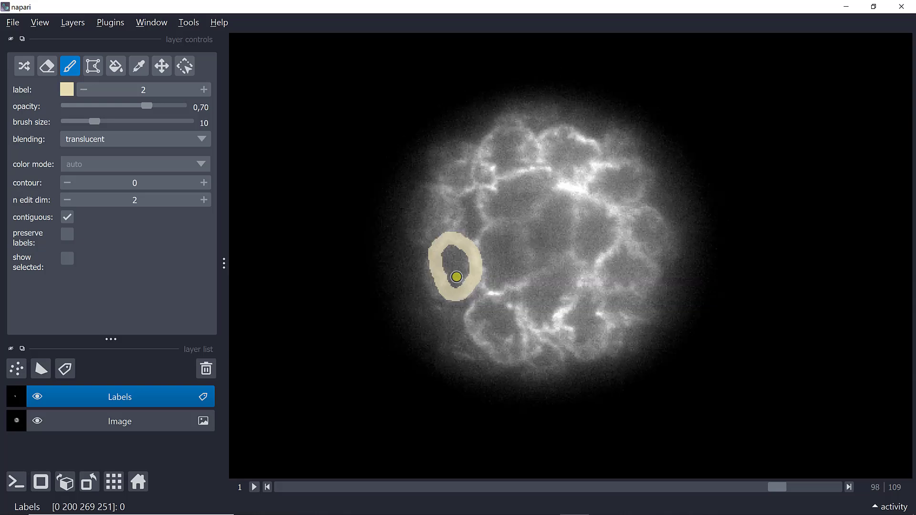
key(Right)
key(Left)
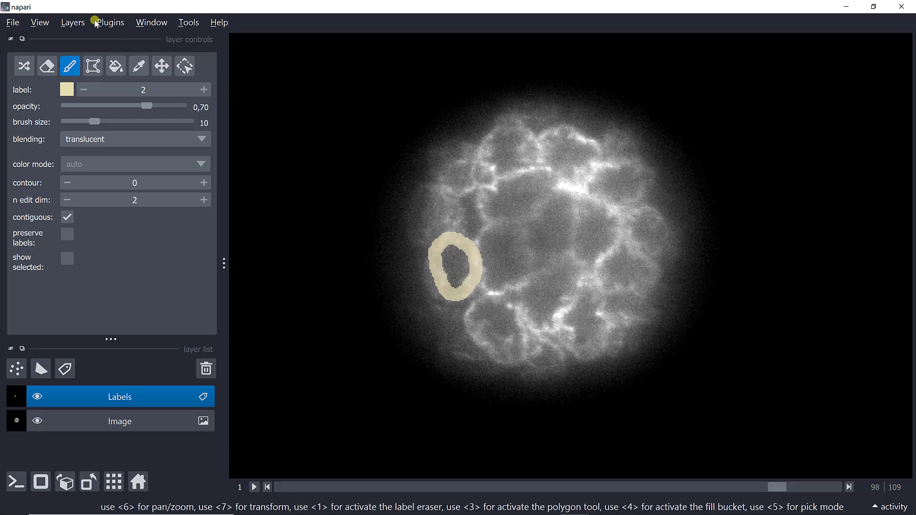
click(115, 66)
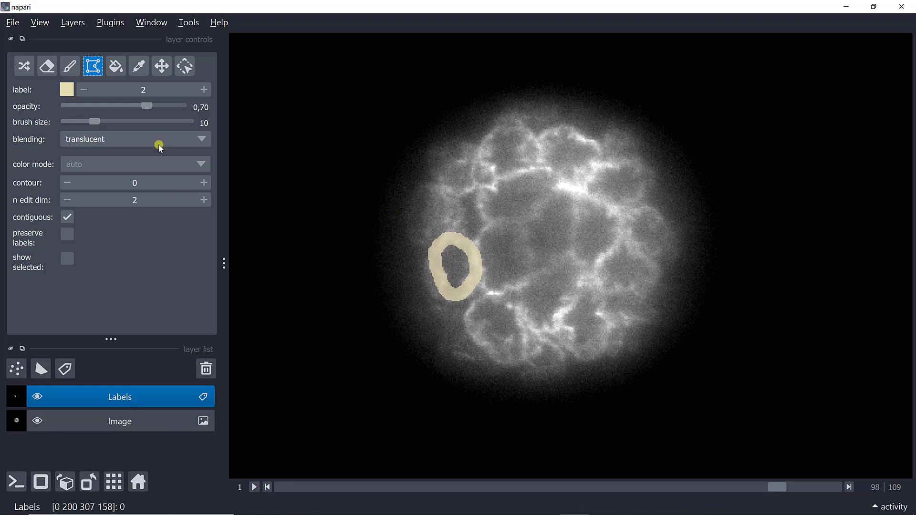
click(116, 77)
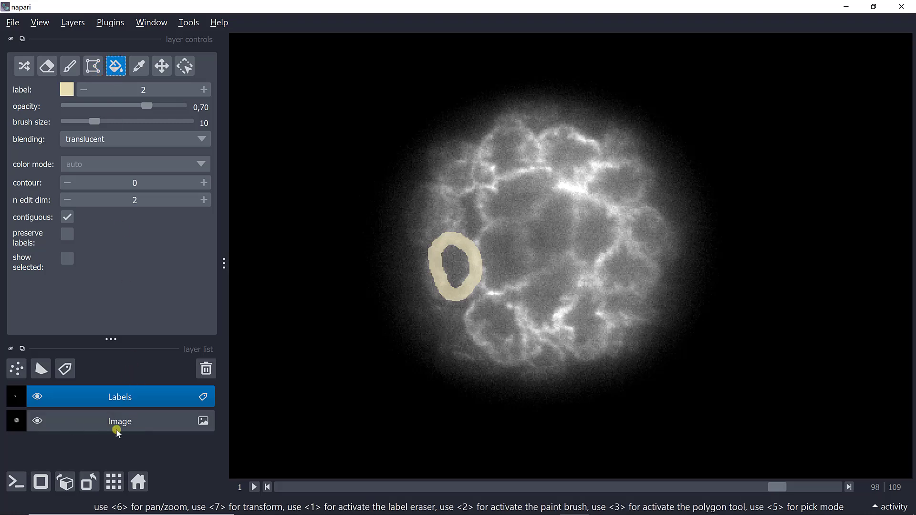
Select the Image layer and compare the hollow label 2 outlines on slices 97 and 98.
click(137, 442)
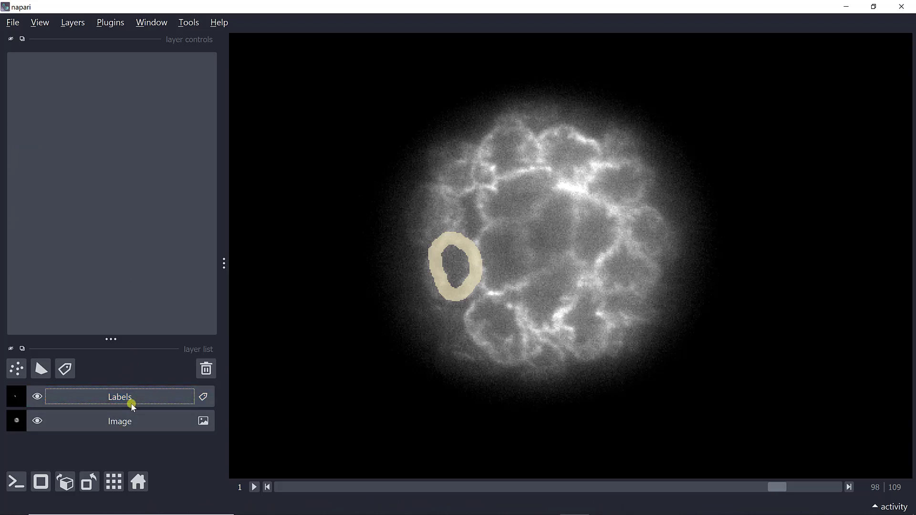
click(131, 403)
click(126, 420)
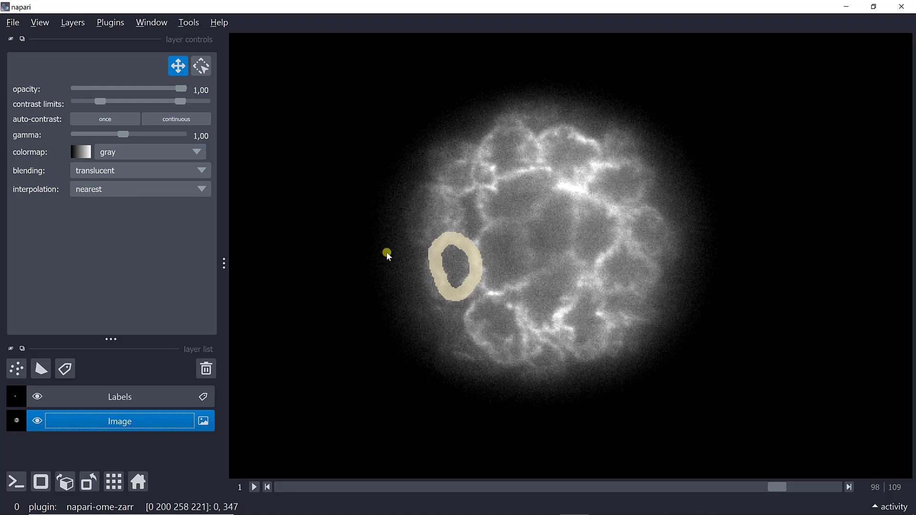
key(Left)
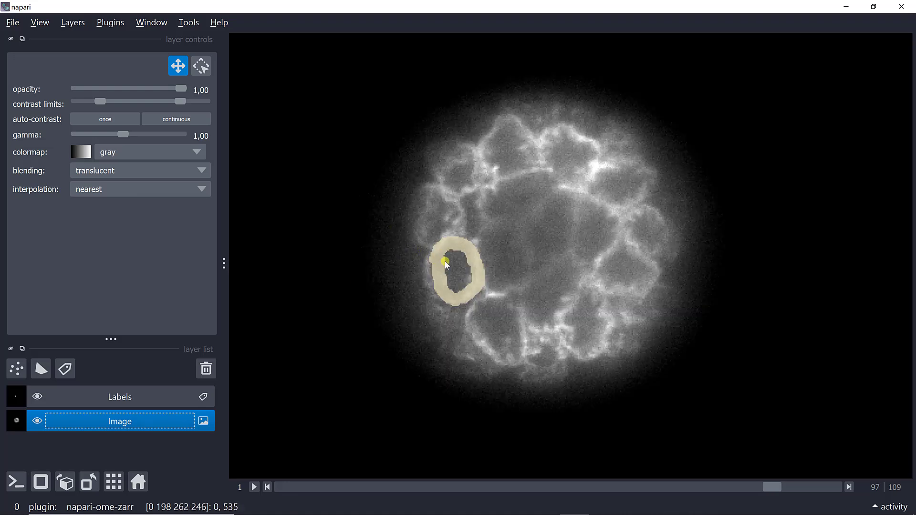
key(Right)
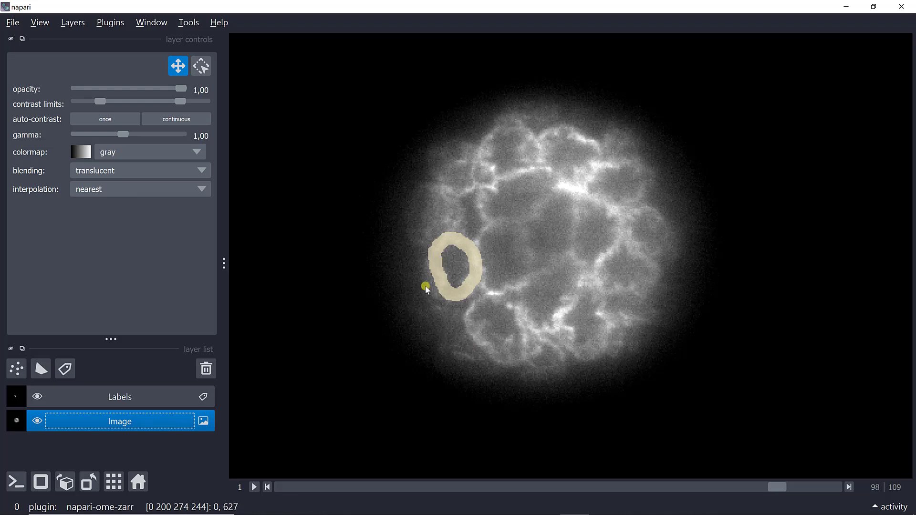
Set the Labels layer's n edit dim to 3 and fill the hollow label 2 cell in 3D from slice 97.
click(139, 398)
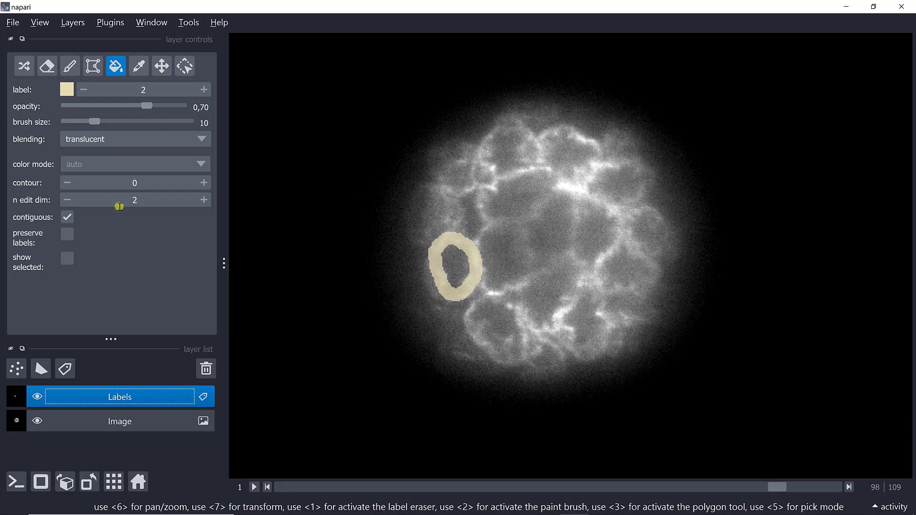
click(200, 200)
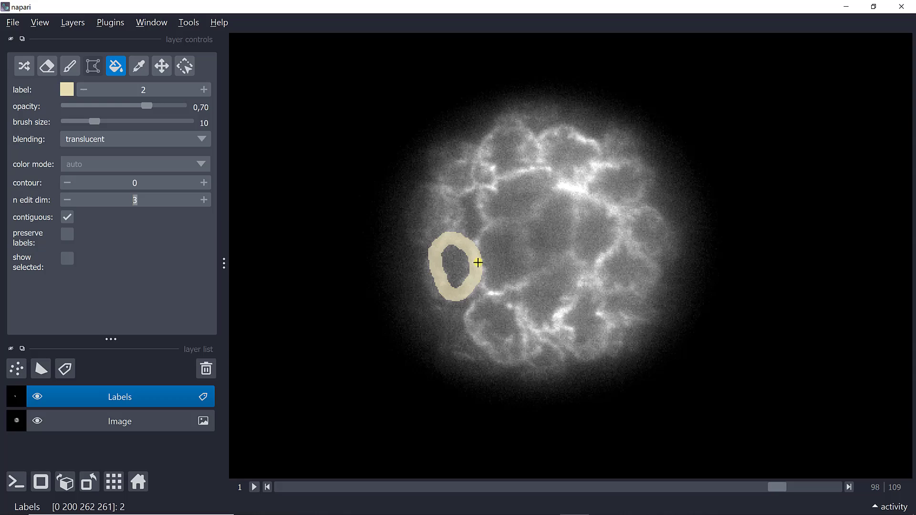
key(Right)
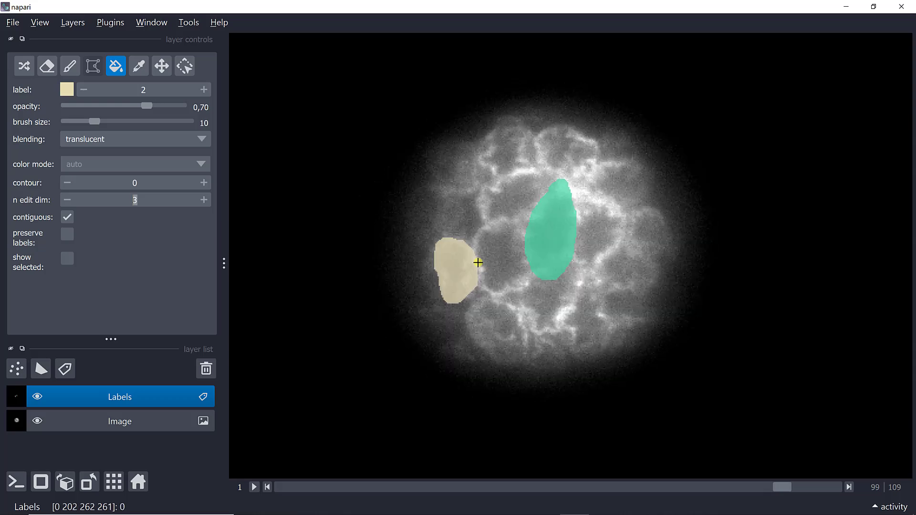
key(Left)
key(Left)
key(Left)
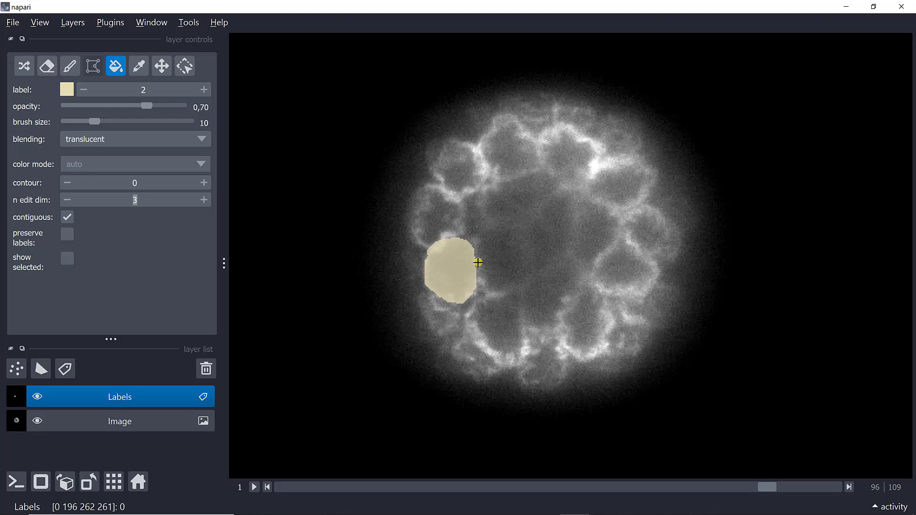
key(Right)
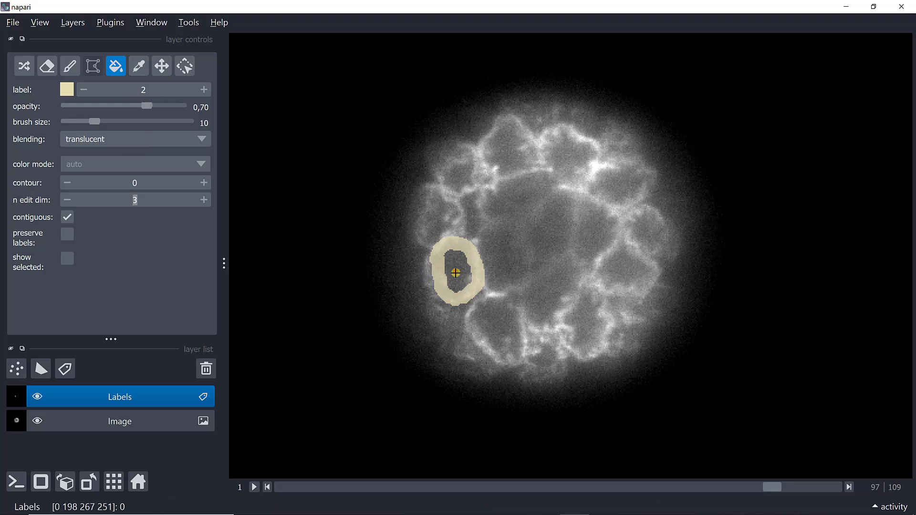
click(456, 272)
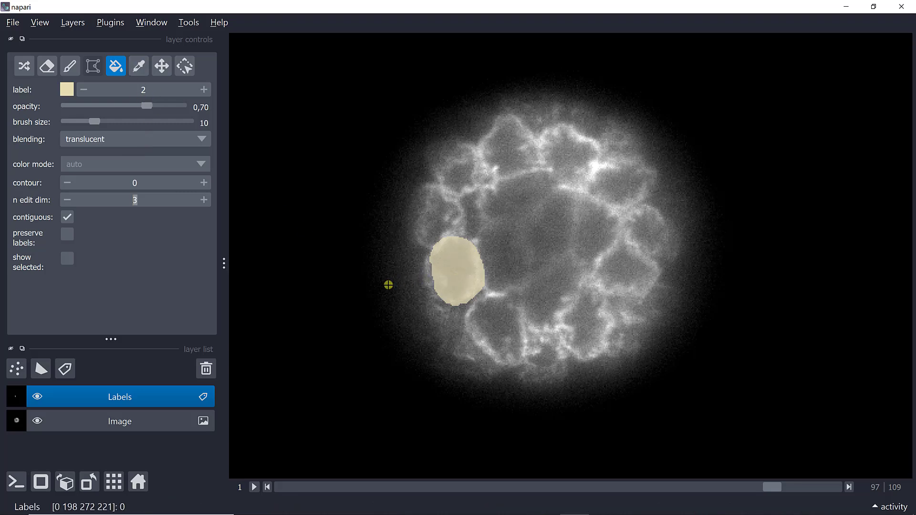
Check the label 2 fill back and forth across slices 96 to 100.
key(Right)
key(Right)
key(Right)
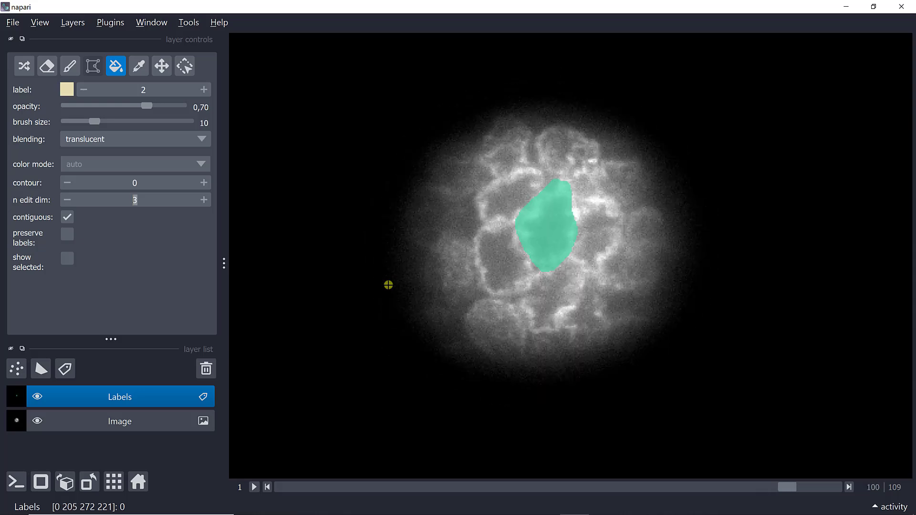
key(Left)
key(Left)
key(Left)
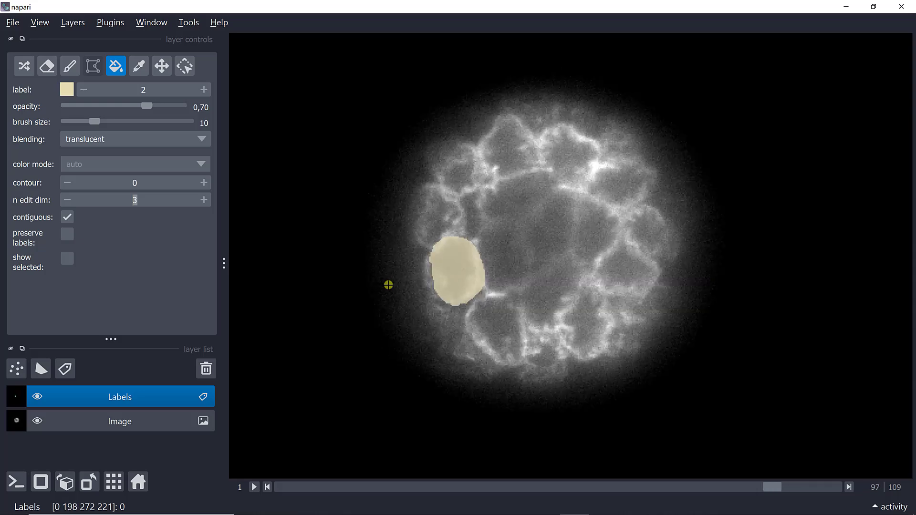
key(Left)
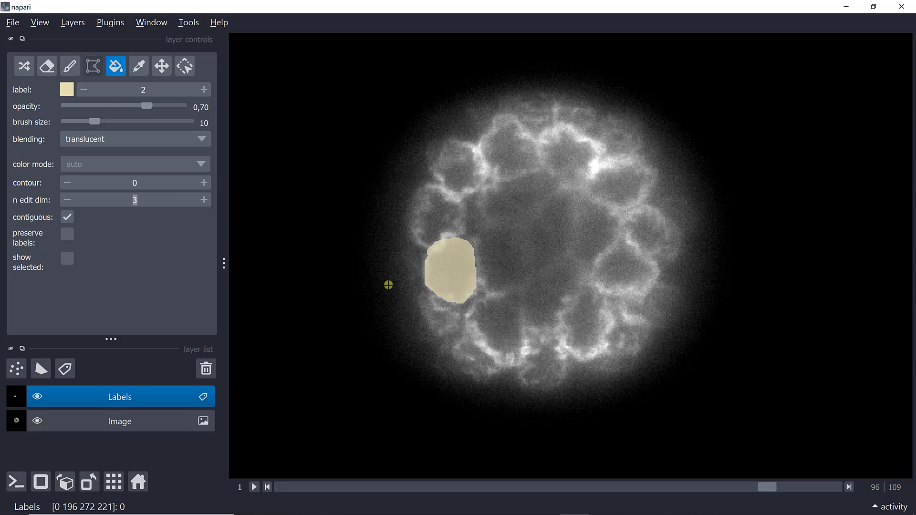
key(Right)
key(Right)
key(Right)
key(Right)
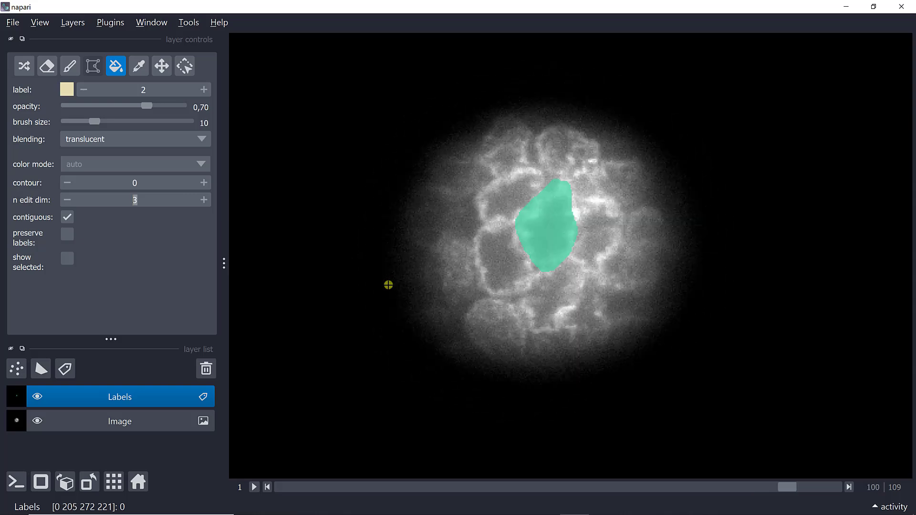
key(Left)
key(Left)
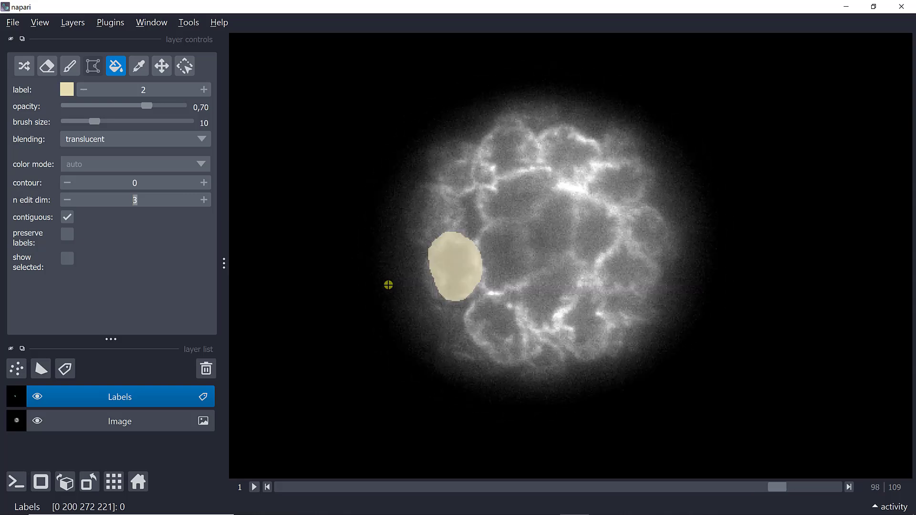
Examine how far the green label 1 cell extends across slices 98 to 105.
key(Right)
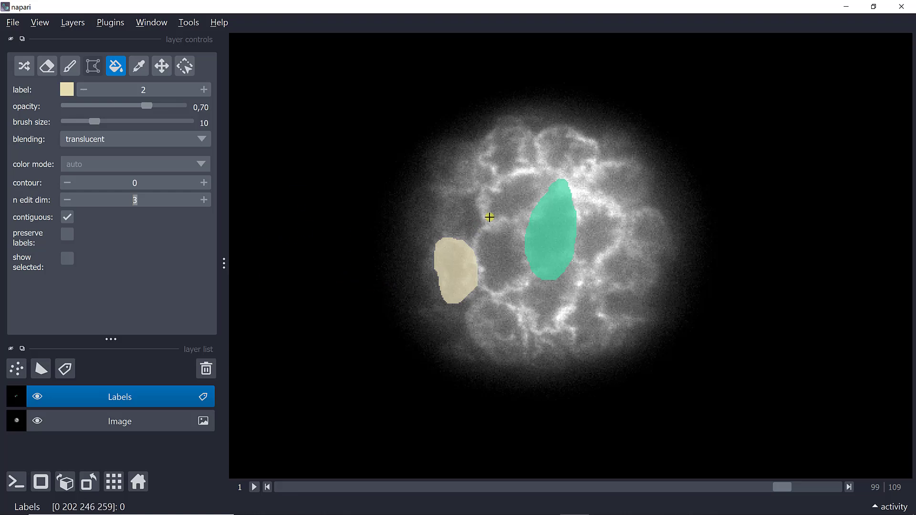
key(Right)
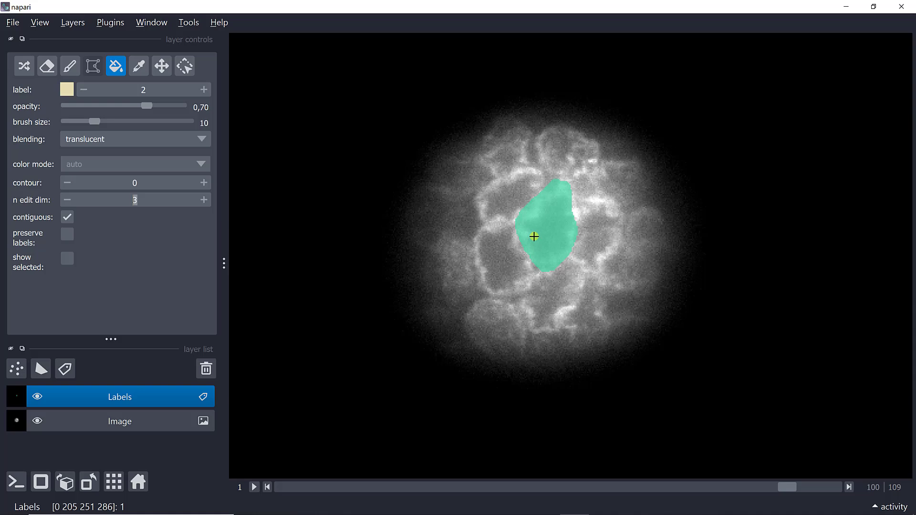
key(Right)
key(Right)
key(Right)
key(Right)
key(Right)
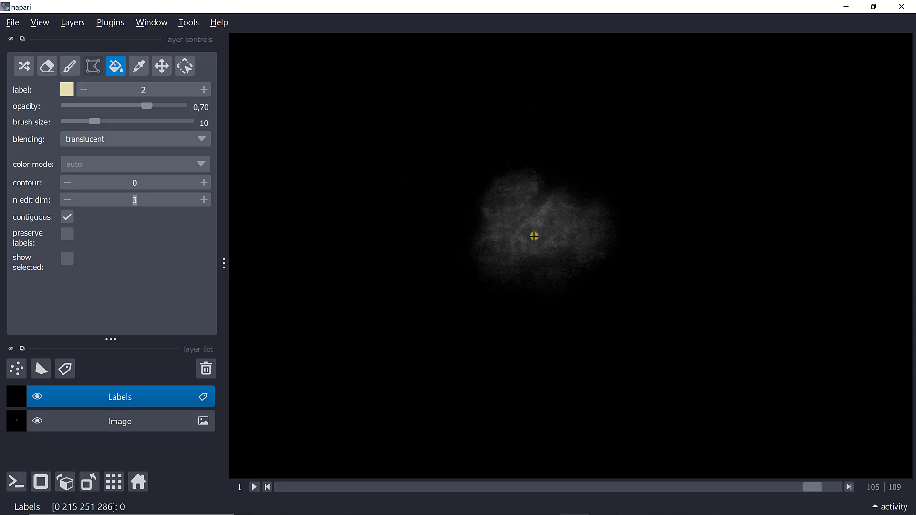
key(Left)
key(Left)
key(Left)
key(Left)
key(Left)
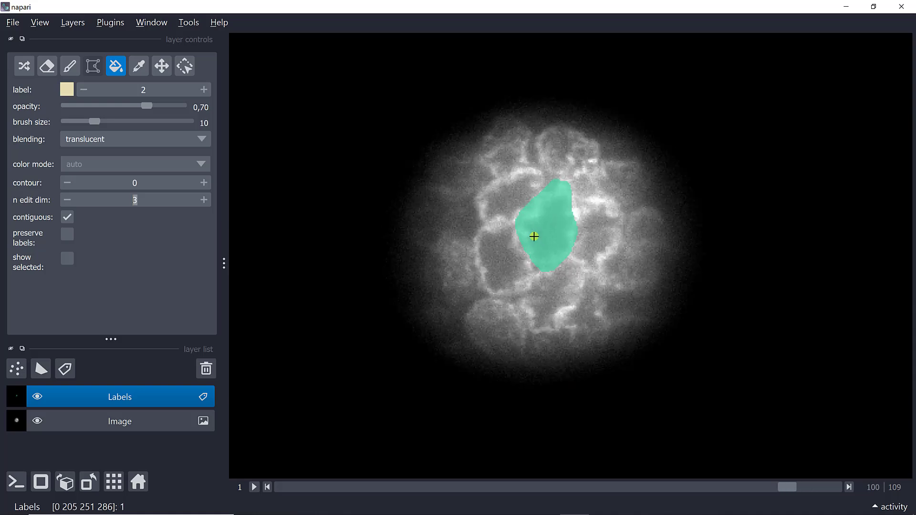
key(Left)
key(Left)
key(Right)
key(Right)
key(Right)
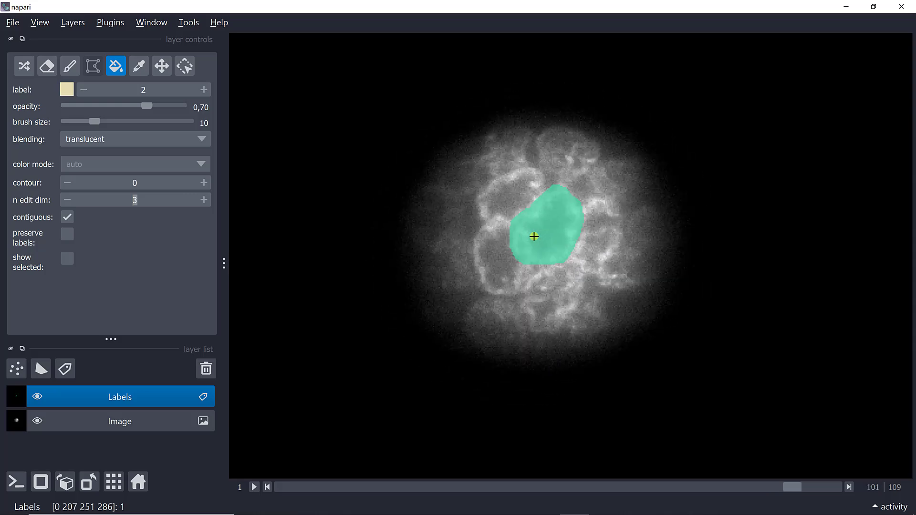
Erase the label 1 cell on slice 102 only, by filling it with label 0 at n edit dim 2.
key(Right)
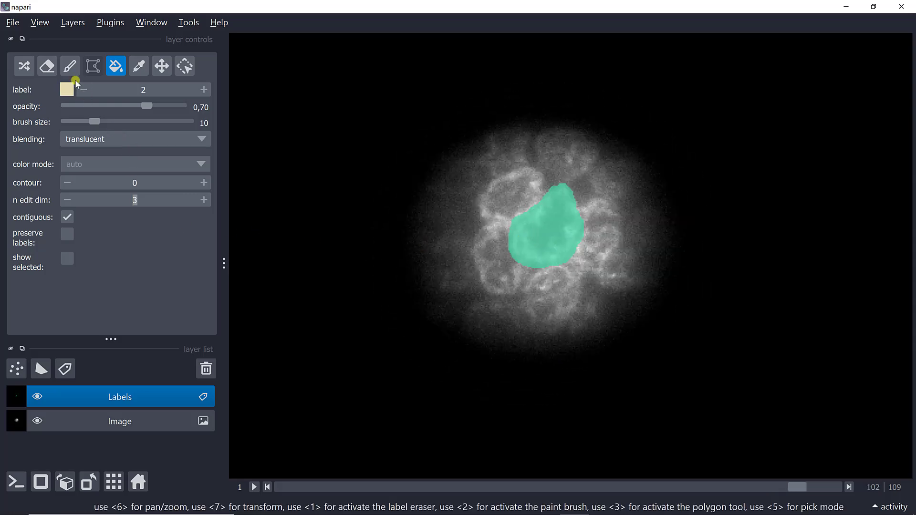
click(83, 90)
click(83, 91)
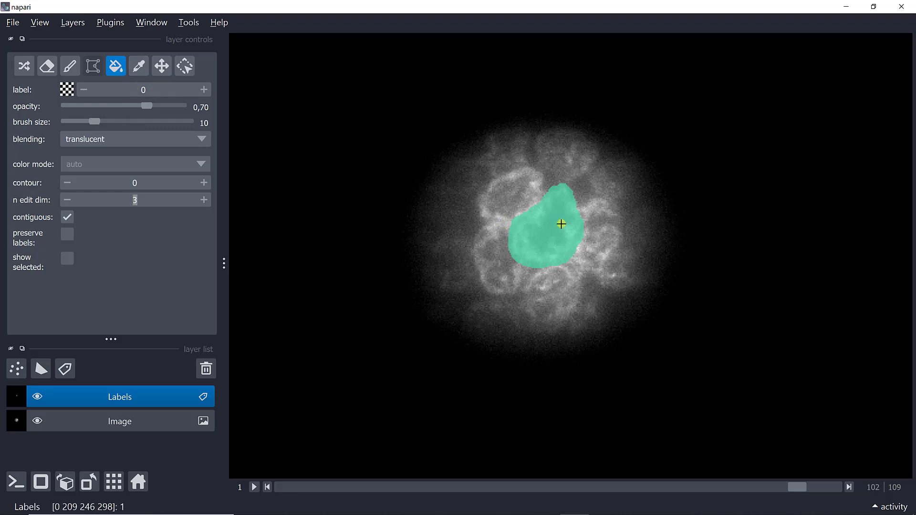
click(67, 199)
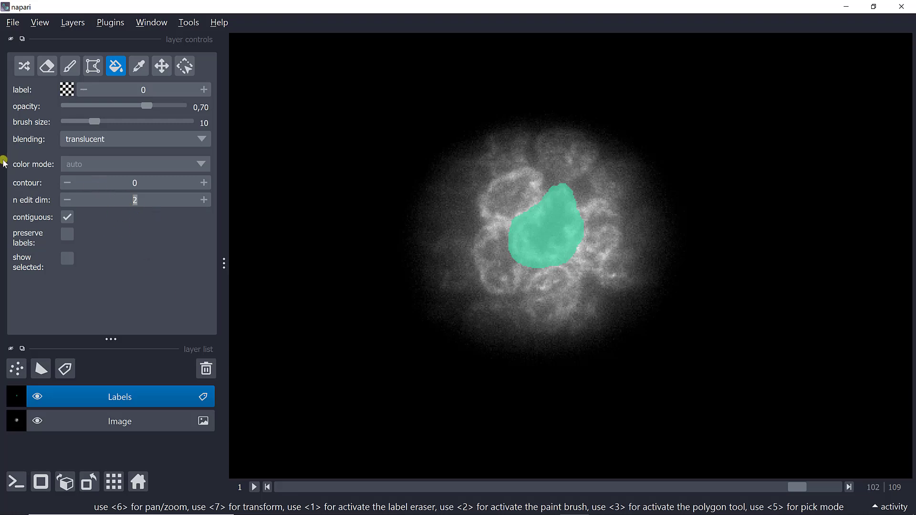
click(545, 234)
Compare slices 101 to 105 to check the label 1 cell around the erased slice.
key(Left)
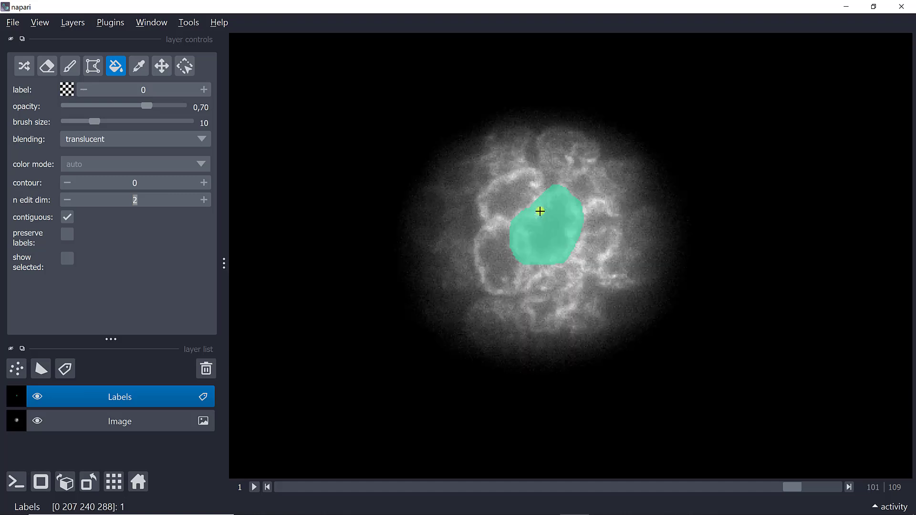
key(Right)
key(Right)
key(Right)
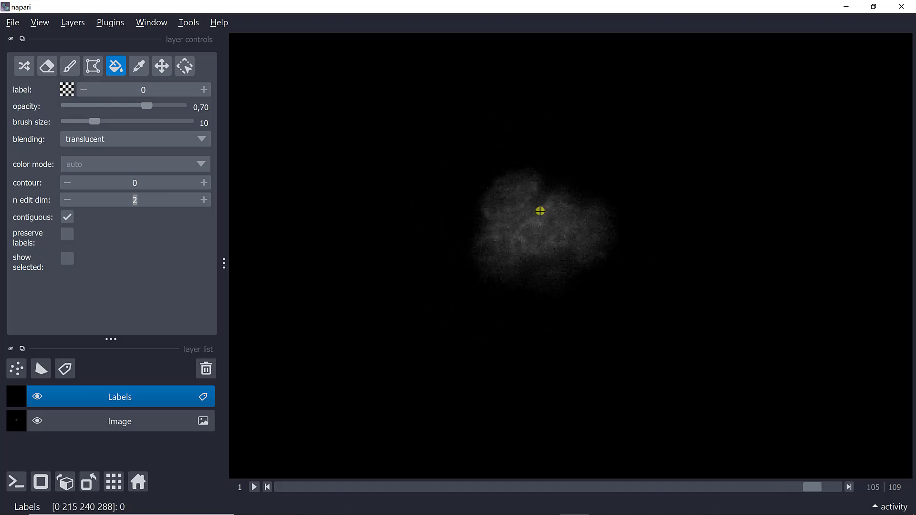
key(Left)
key(Left)
key(Left)
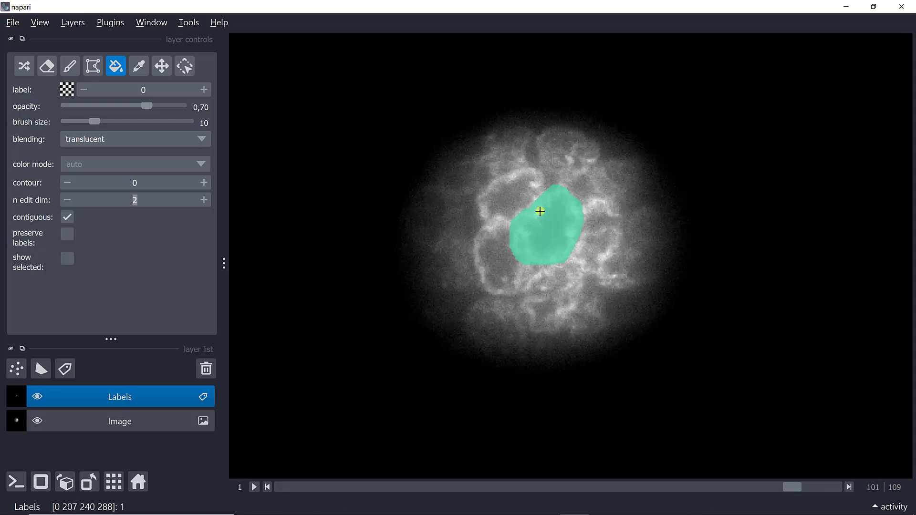
Set n edit dim to 3 and erase the connected label 1 region below slice 102 by filling it with label 0 from slice 99.
click(203, 201)
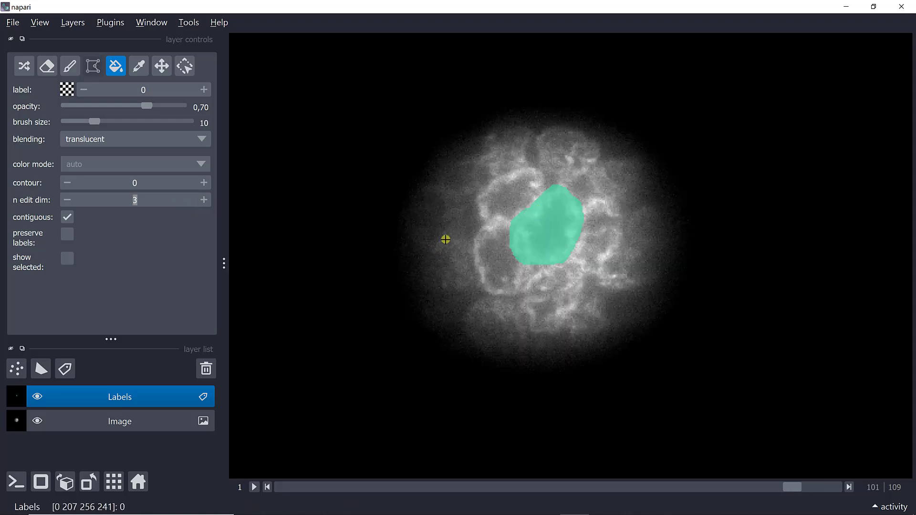
key(Left)
key(Left)
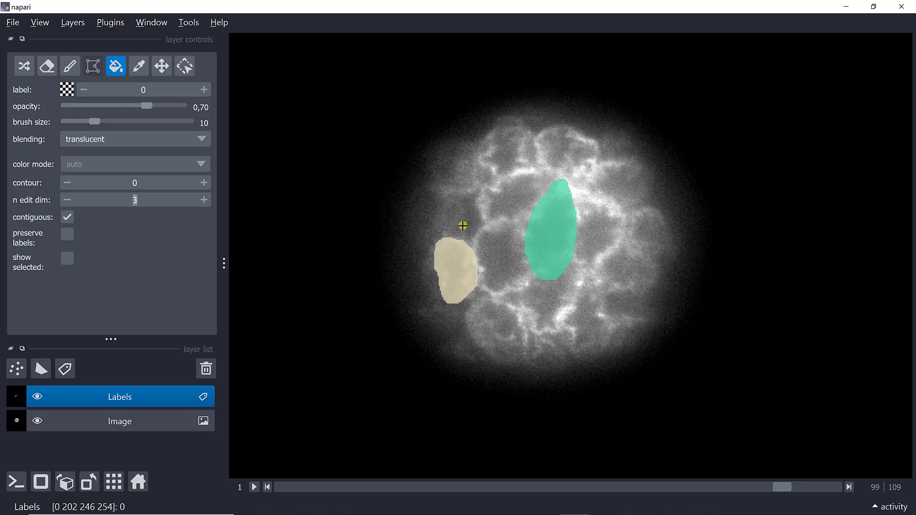
key(Right)
key(Right)
key(Right)
key(Left)
key(Left)
key(Left)
key(Left)
key(Right)
click(553, 243)
Erase the remaining label 1 region above slice 102 by filling it with label 0 from slice 104.
key(Right)
key(Right)
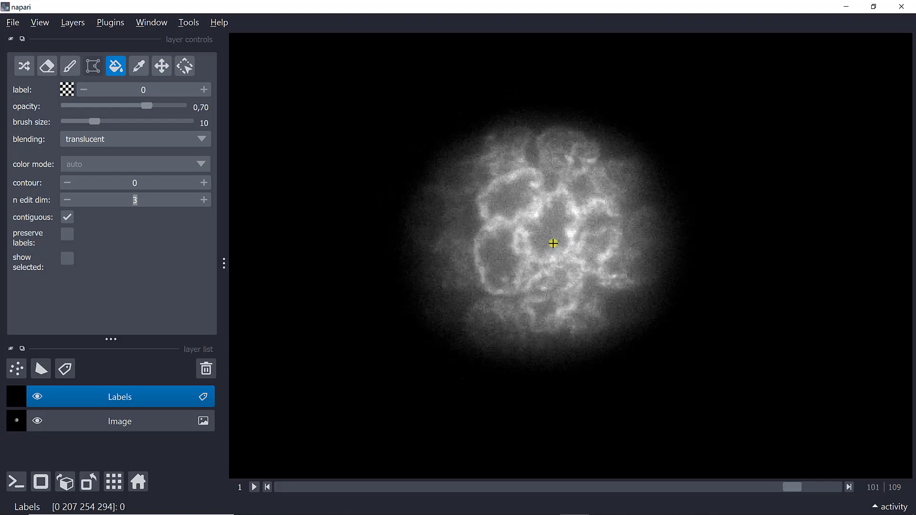
key(Right)
key(Right)
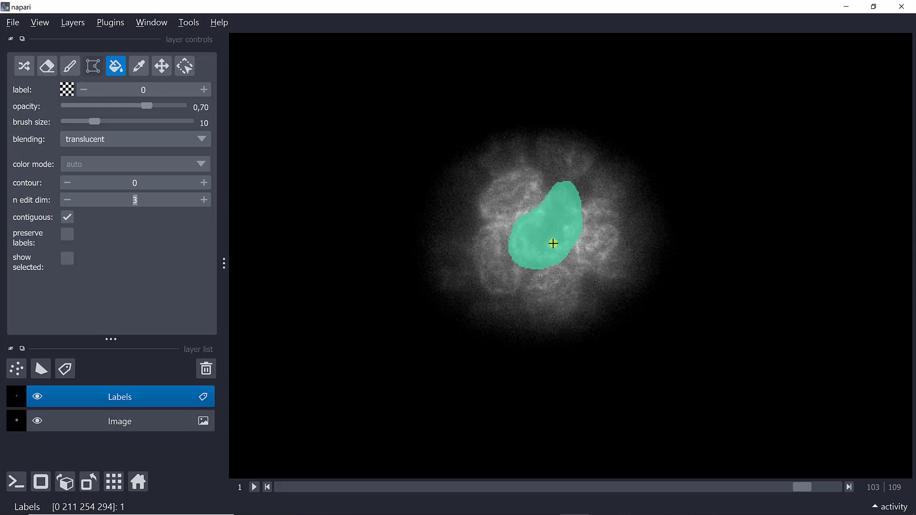
key(Right)
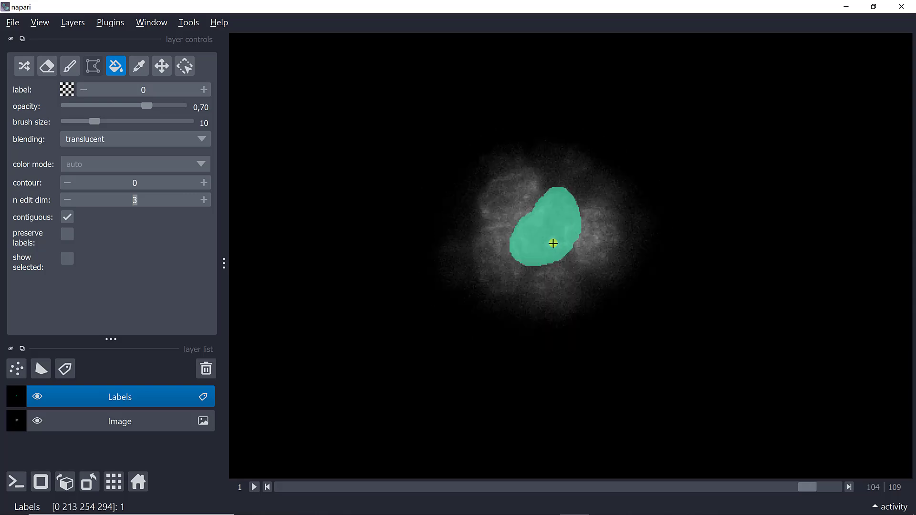
click(552, 243)
Look back through the slices from 104 down to 96 to check which labels remain.
key(Left)
key(Left)
key(Left)
key(Left)
key(Left)
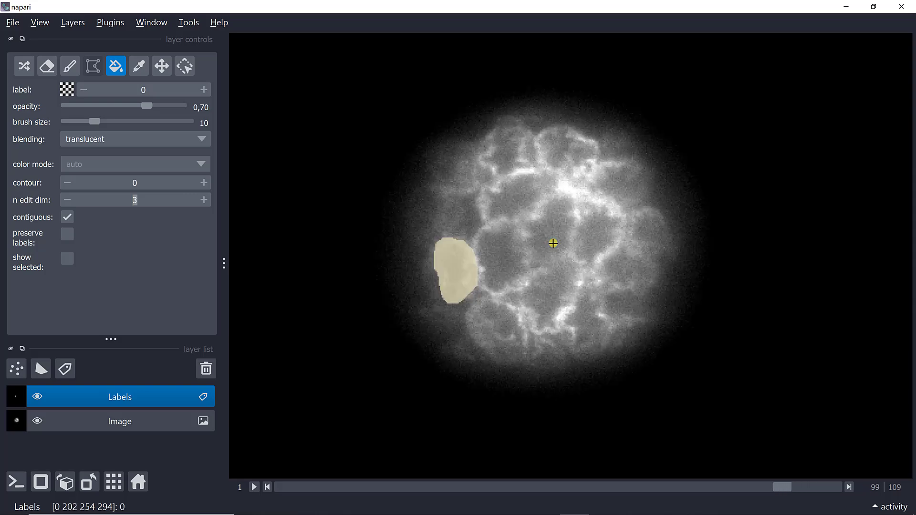
key(Left)
key(Left)
key(Left)
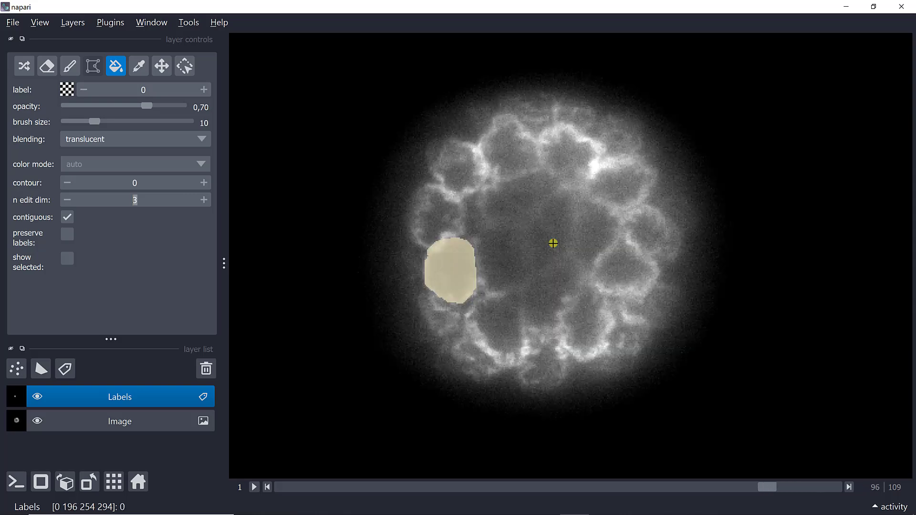